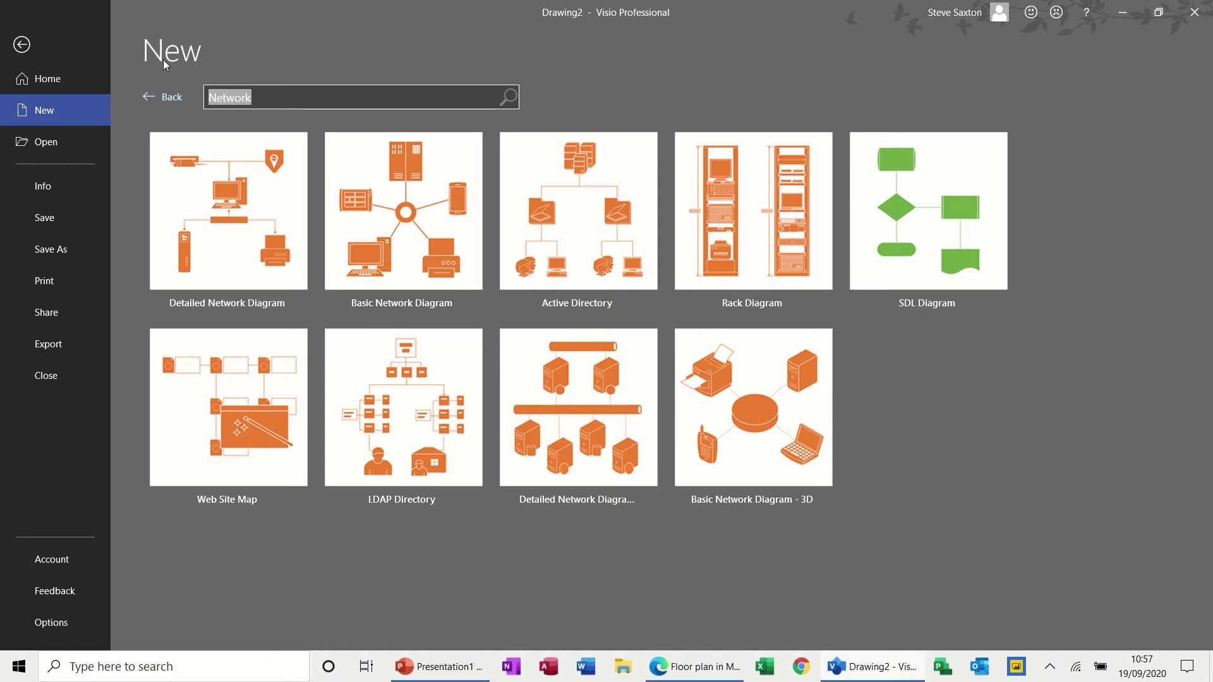
- Find the Basic Network Diagram template by searching 'Network' and create it in Metric Units
left_click(144, 96)
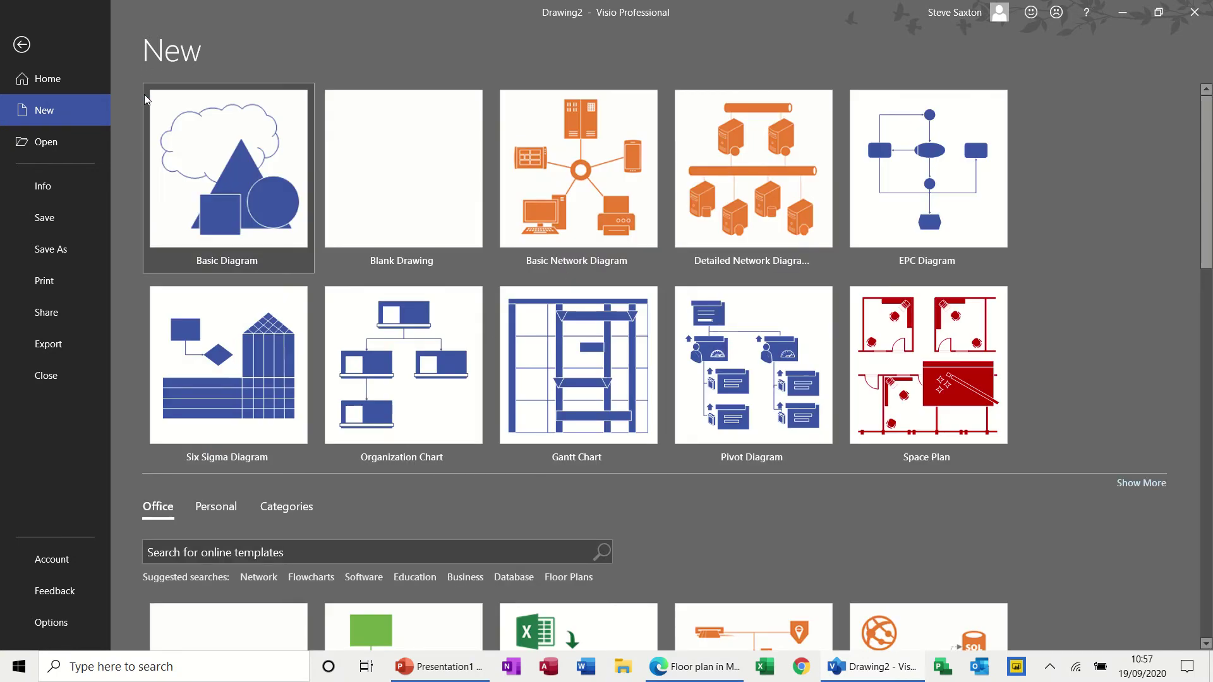
left_click(278, 243)
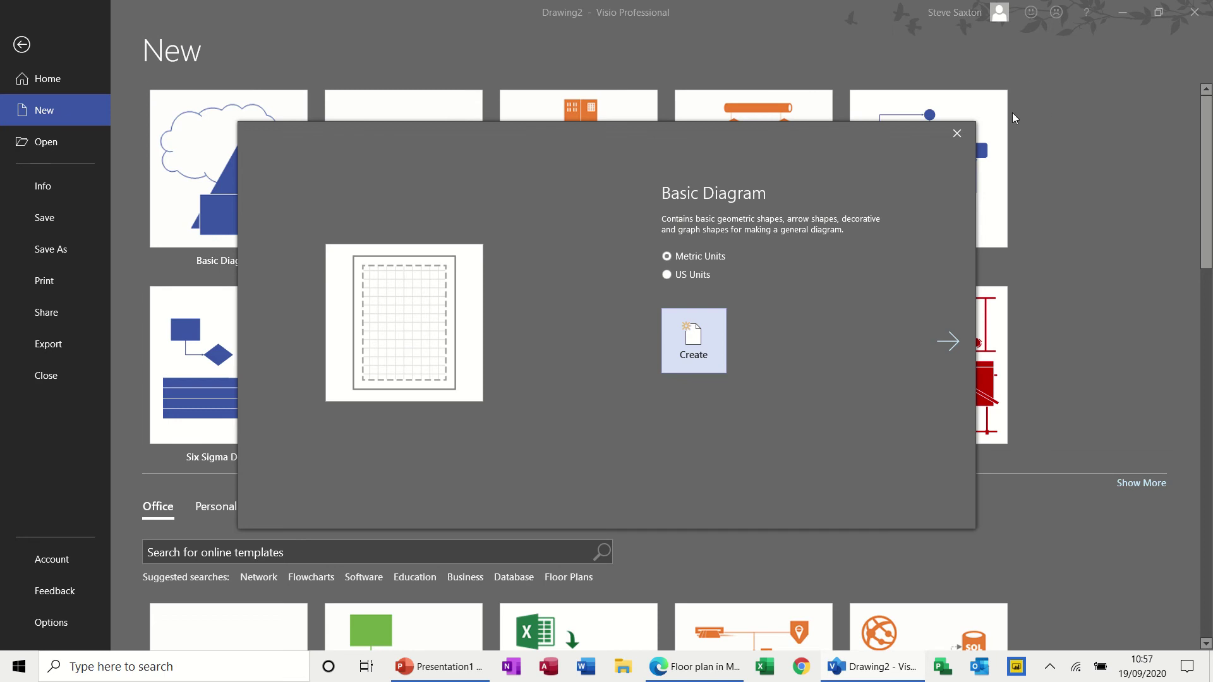
left_click(957, 133)
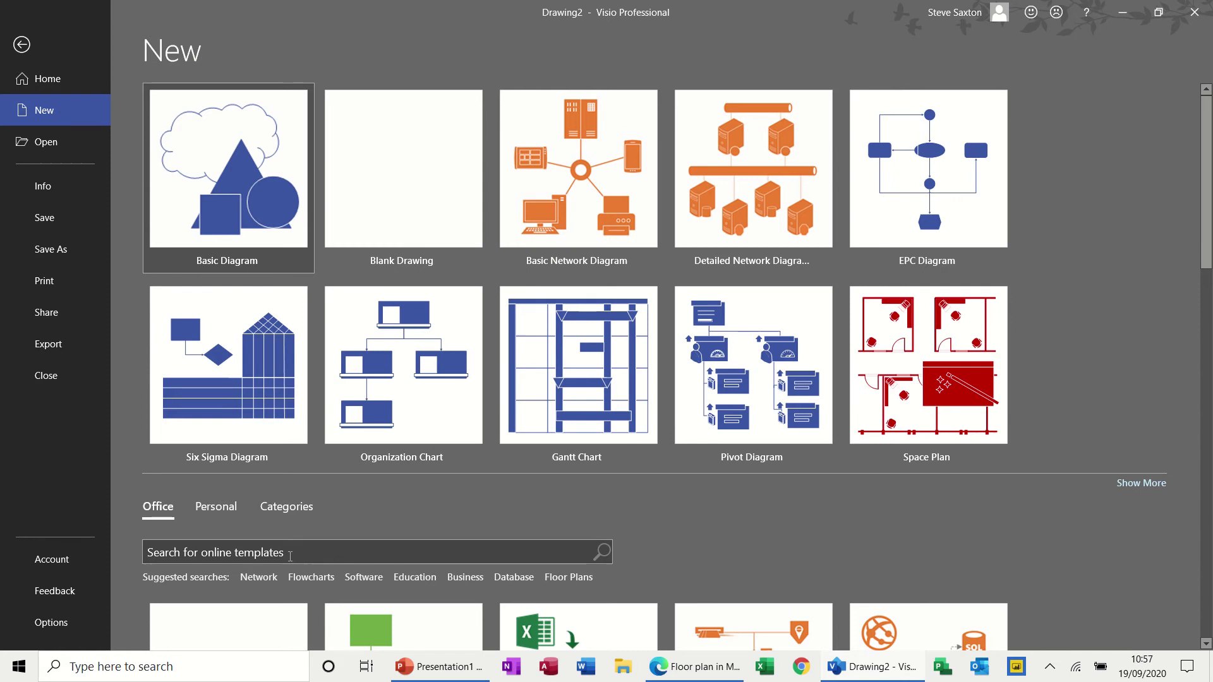
left_click(259, 577)
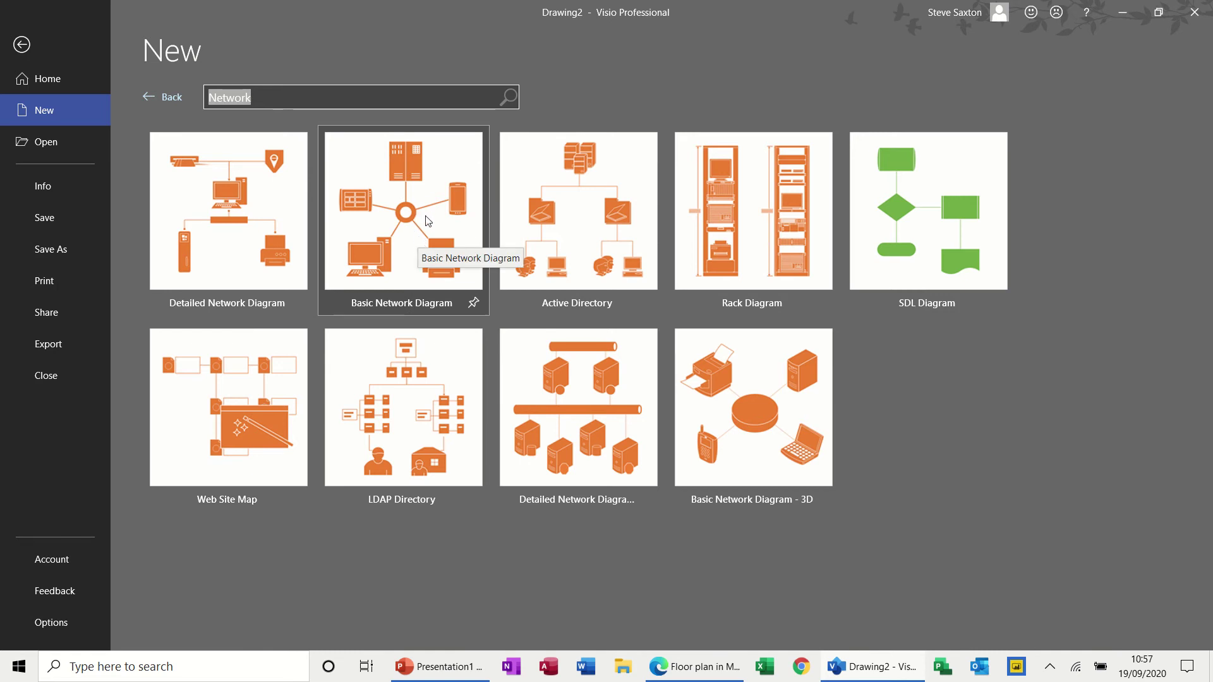
left_click(423, 221)
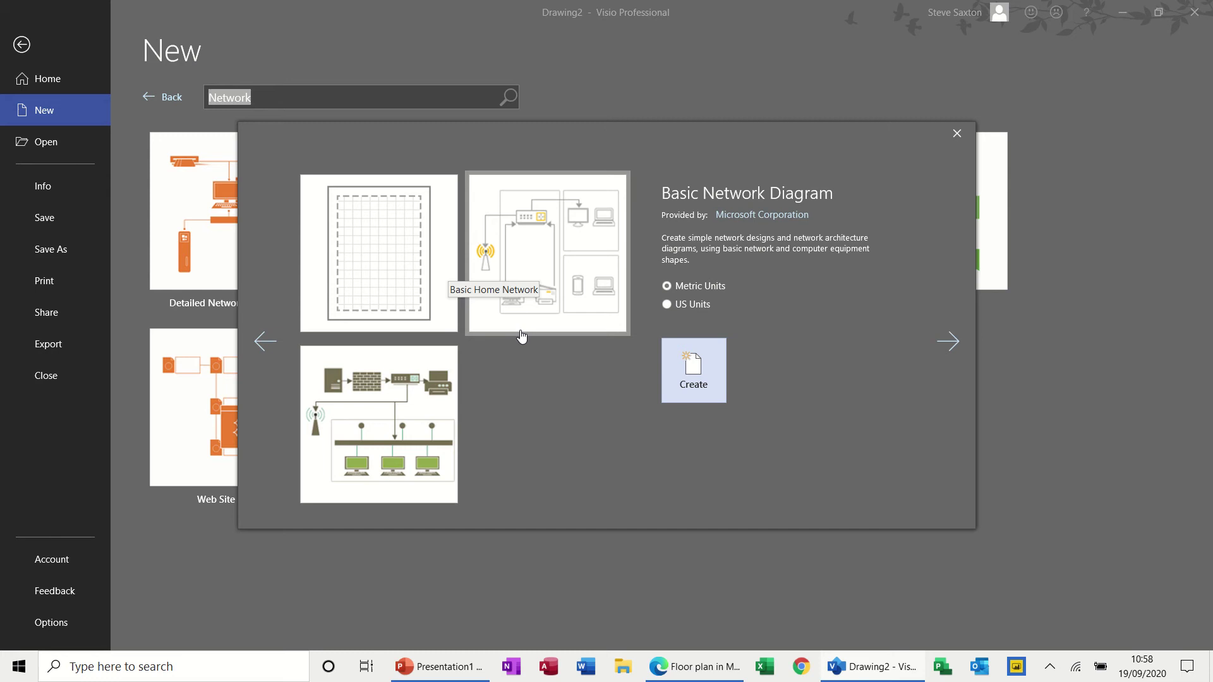
left_click(681, 369)
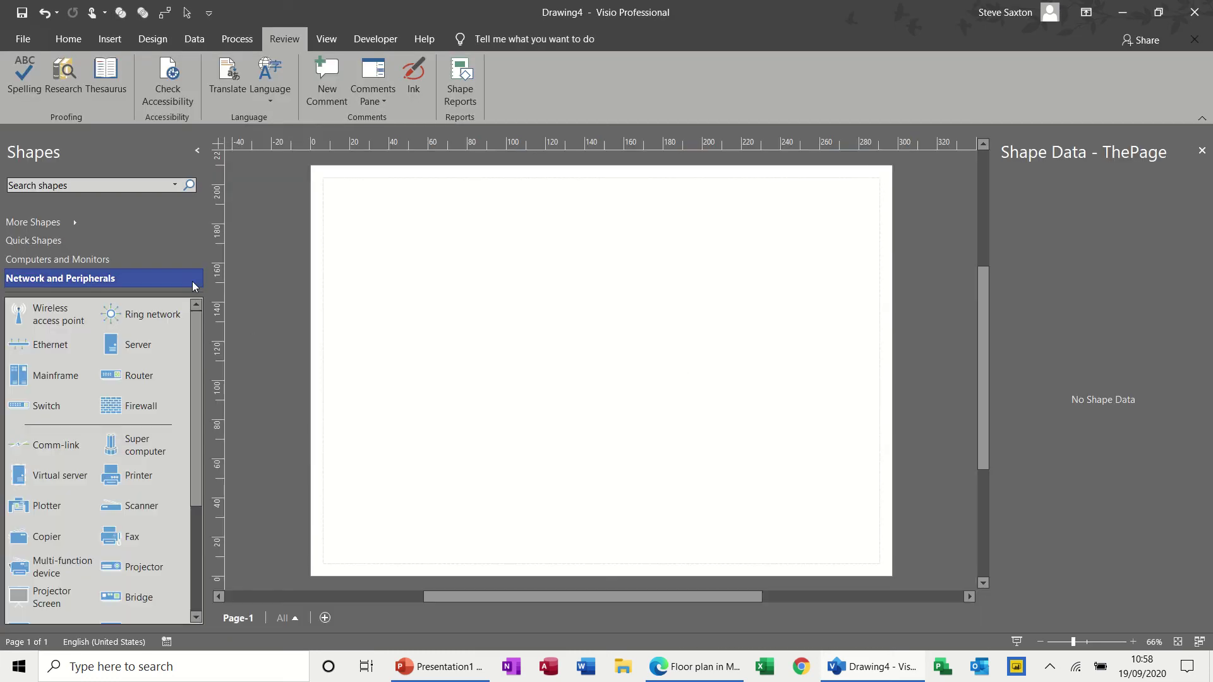
- Browse the Computers and Monitors and Network and Peripherals stencils, then return to Quick Shapes
left_click(89, 245)
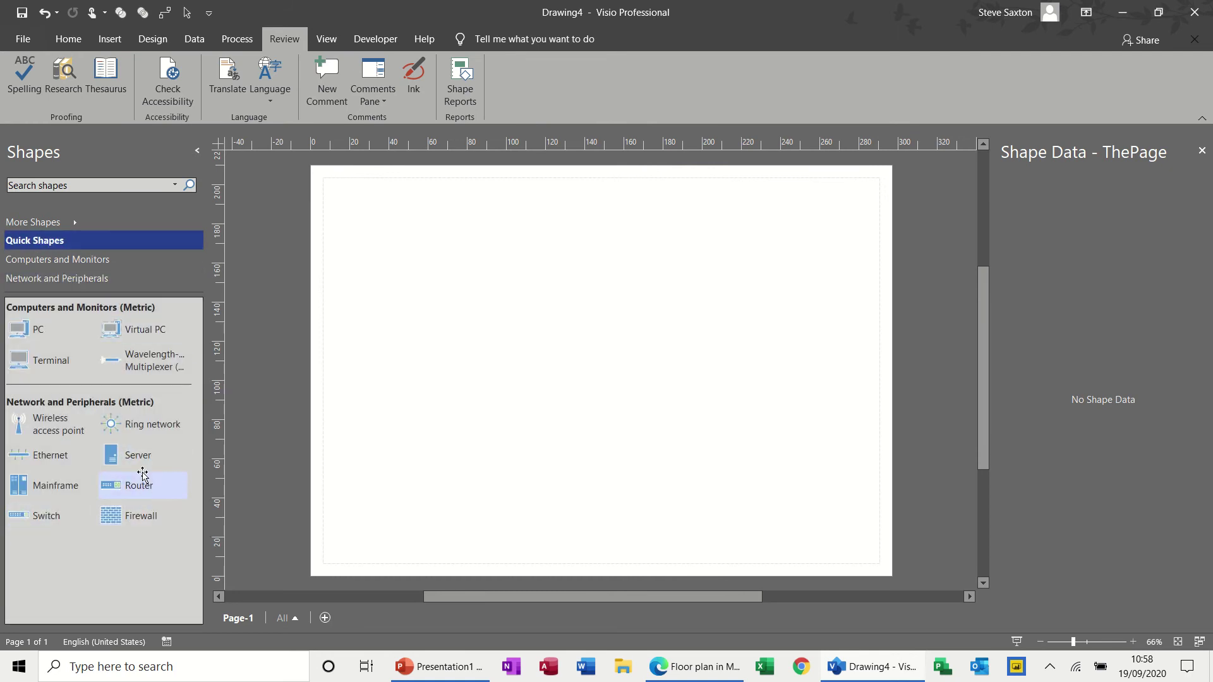
left_click(85, 260)
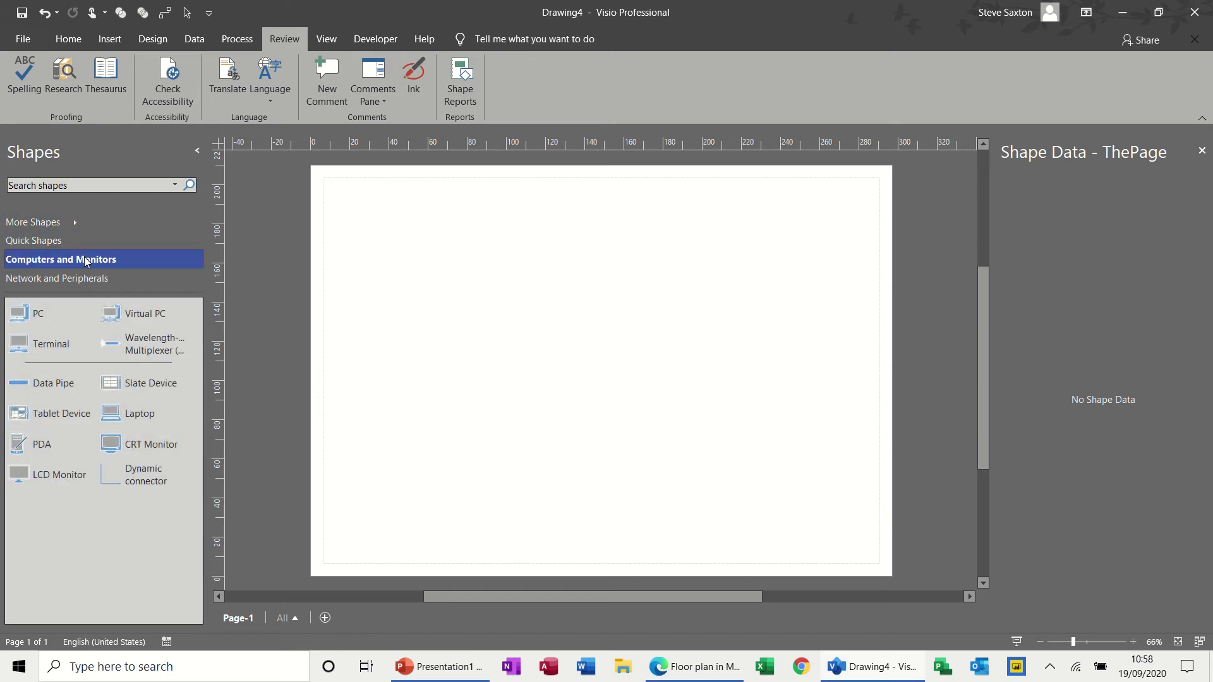
left_click(89, 278)
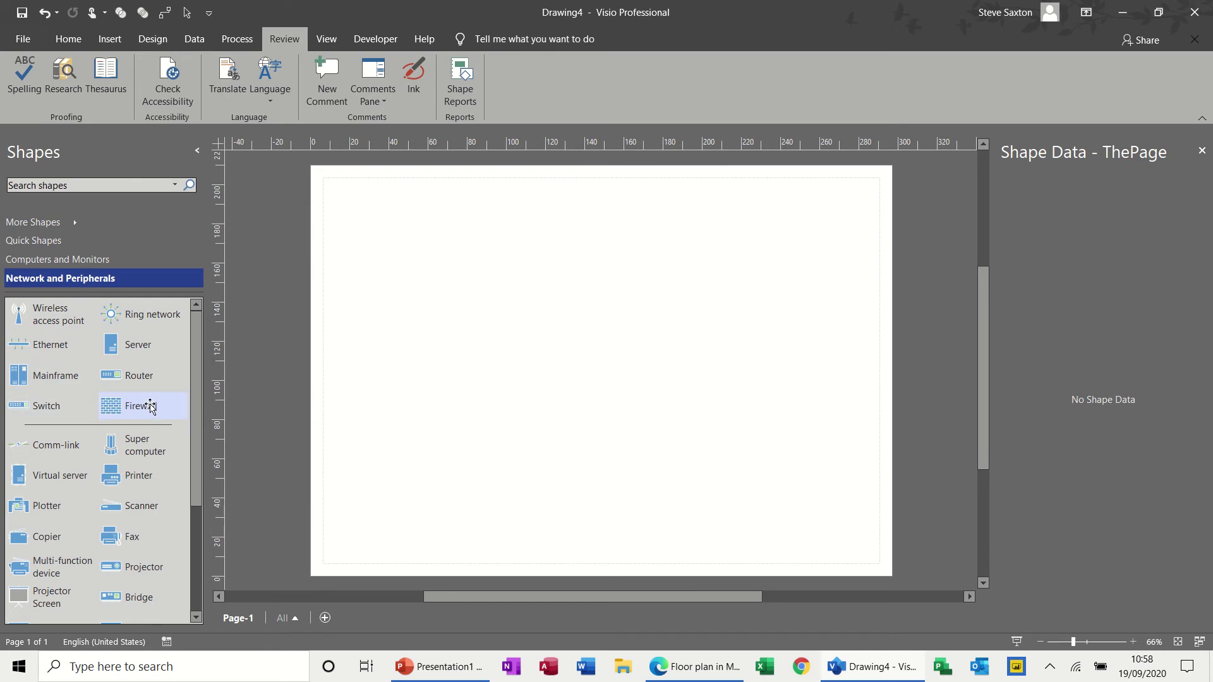
left_click_drag(196, 388, 199, 413)
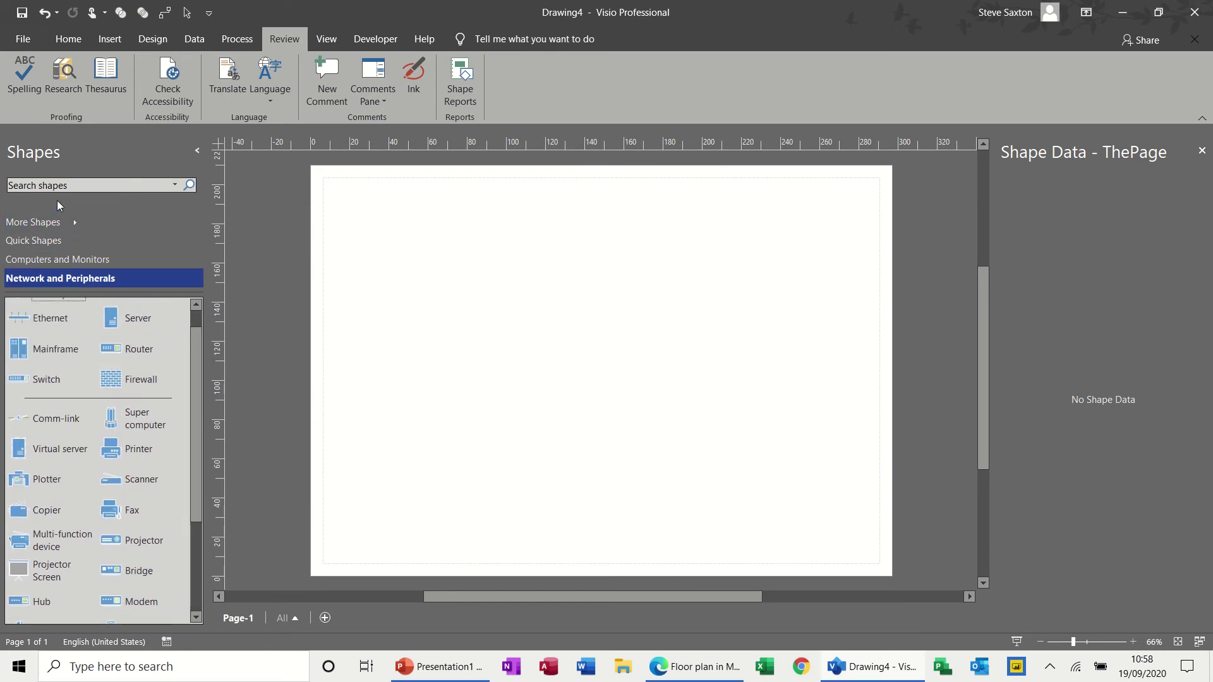
left_click(71, 239)
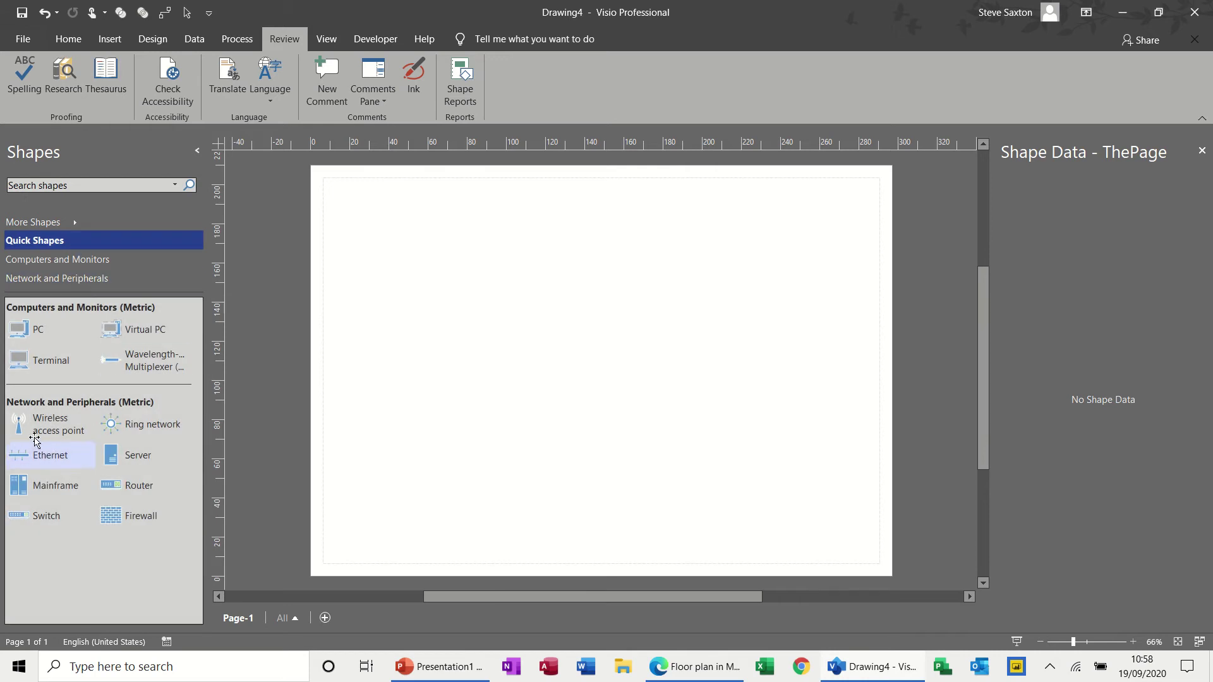
- Place a wireless access point, firewall and server in a top row, with Ethernet below
left_click_drag(27, 431, 373, 224)
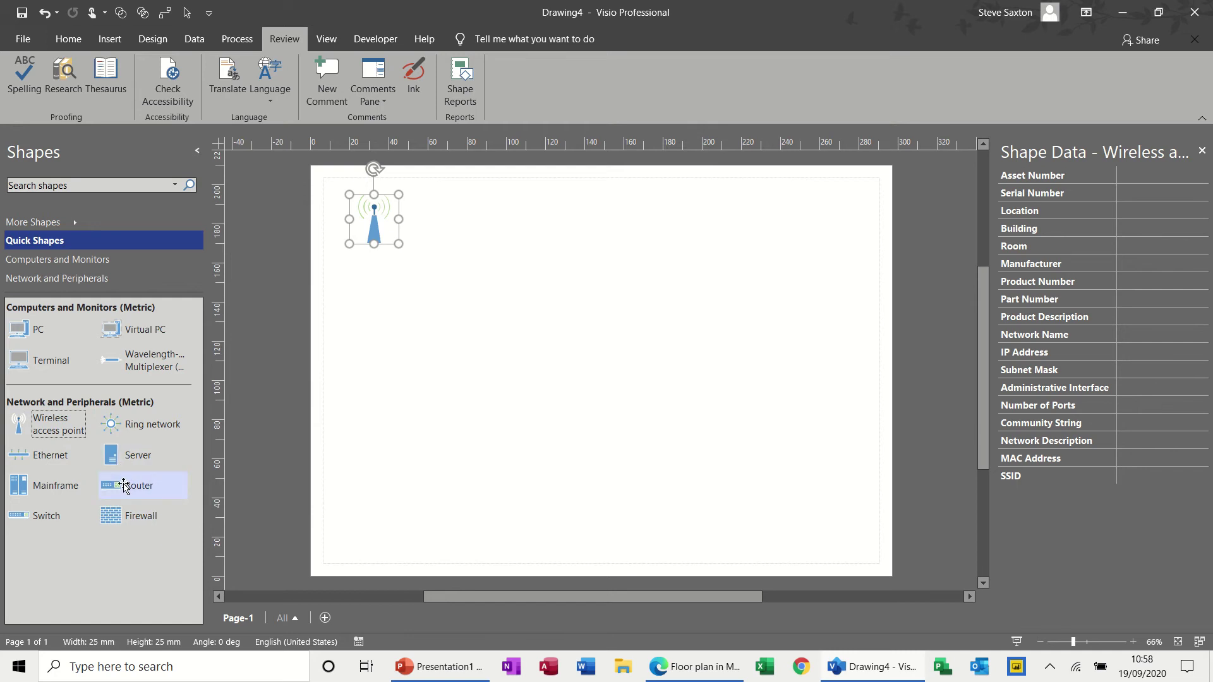
left_click_drag(124, 514, 480, 229)
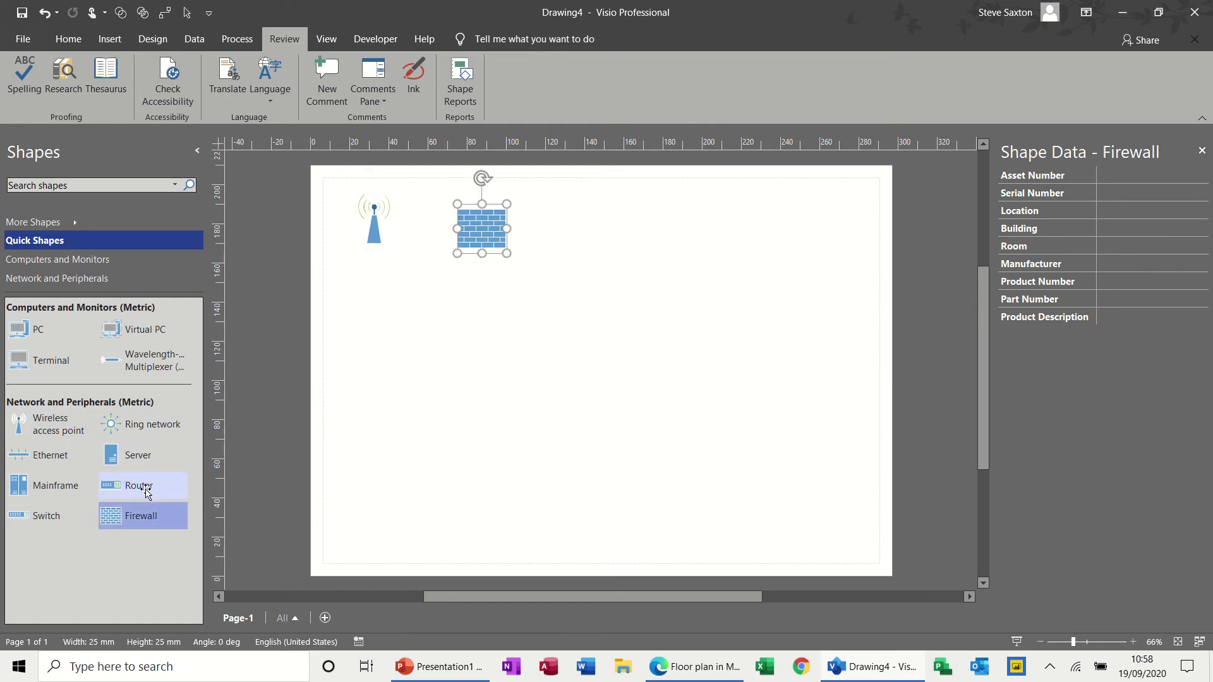
left_click_drag(134, 462, 581, 240)
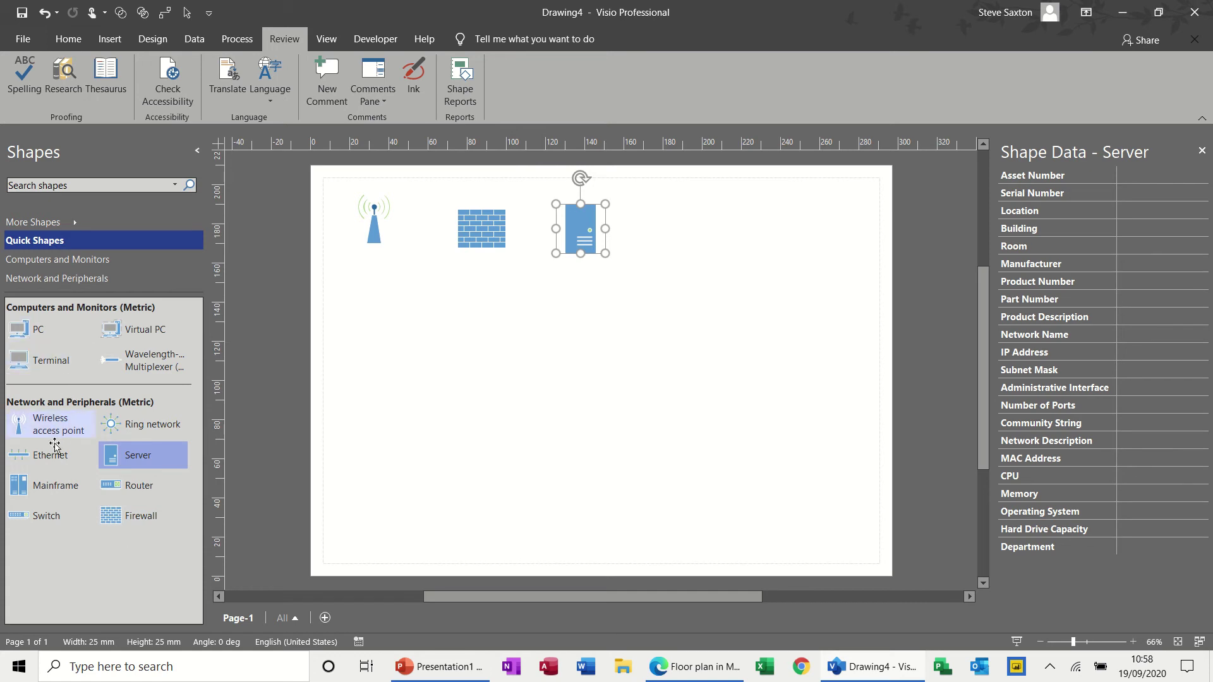
left_click_drag(46, 452, 757, 372)
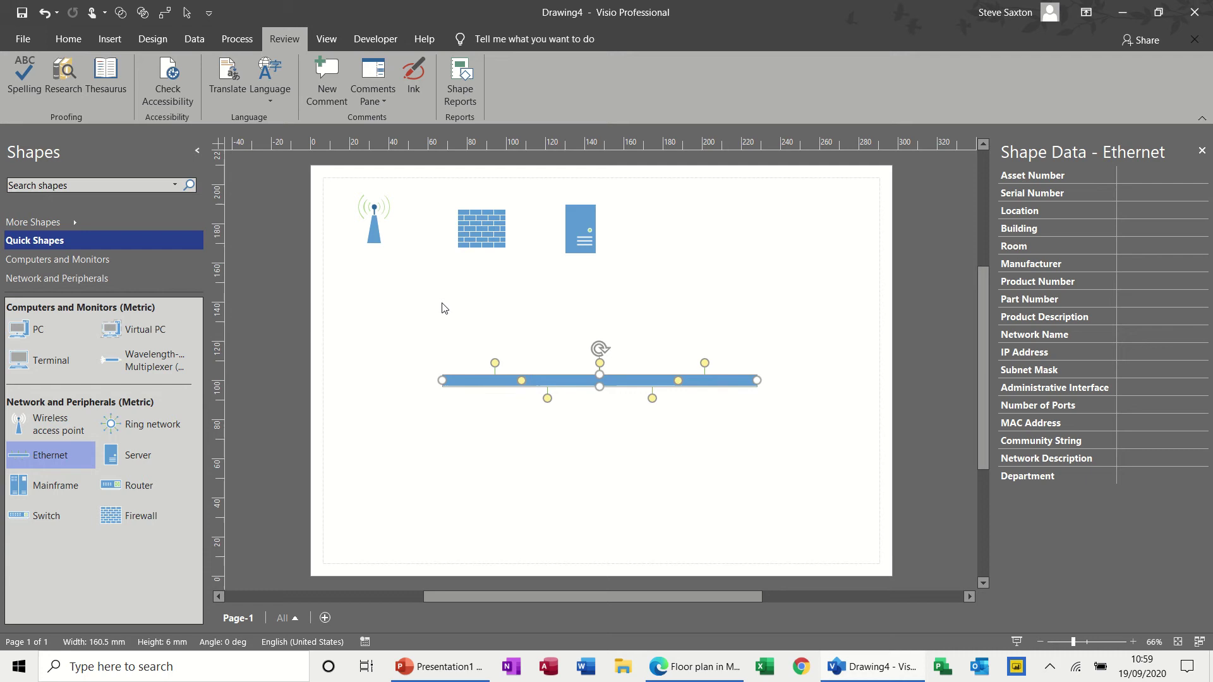
- Check the server, firewall and access point shape data, then shift the Ethernet bar up-left
left_click(580, 229)
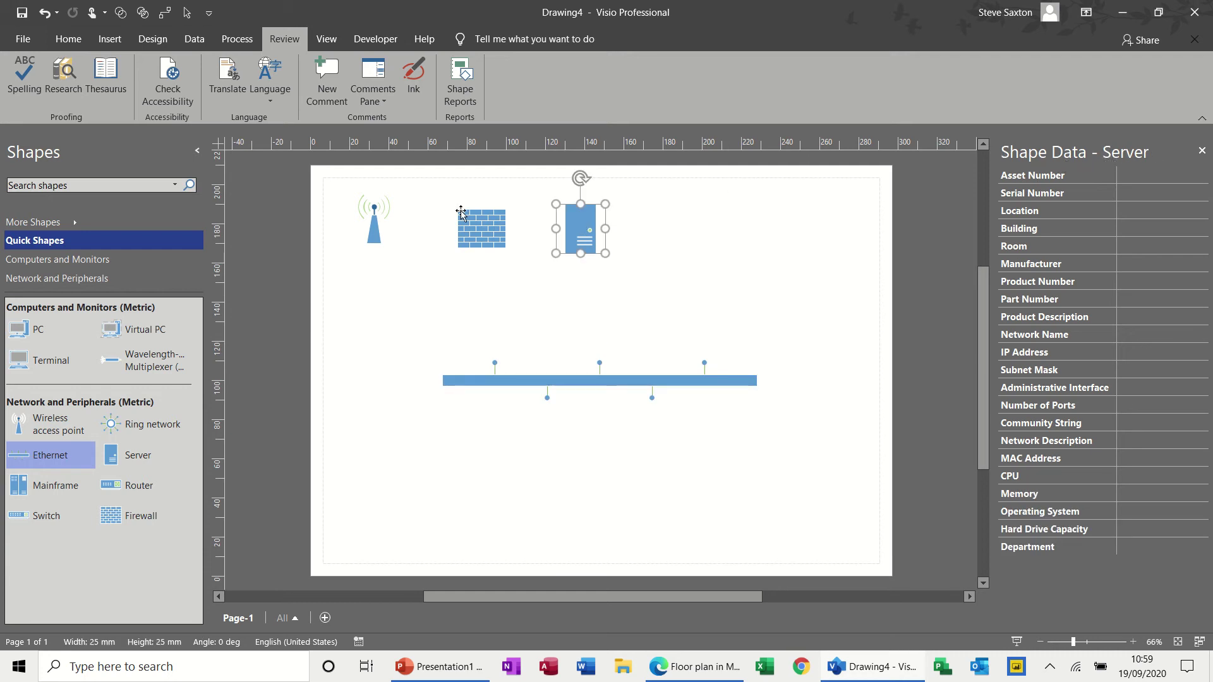
left_click(478, 232)
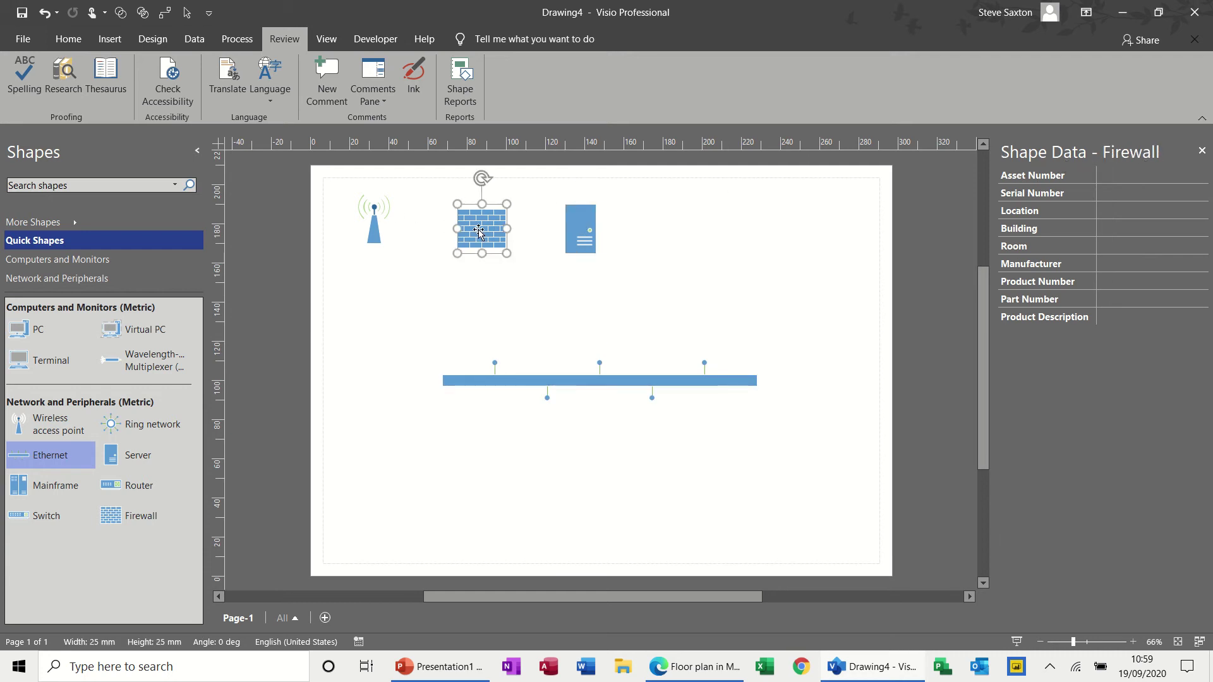
left_click(371, 240)
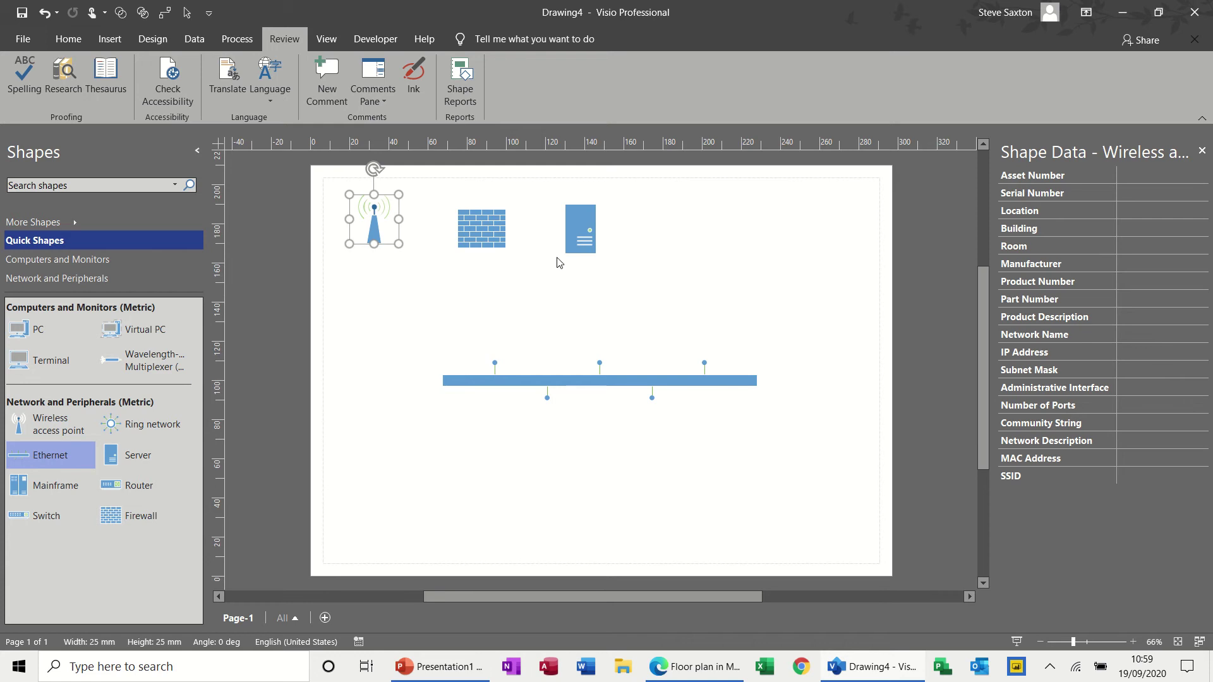
left_click(487, 222)
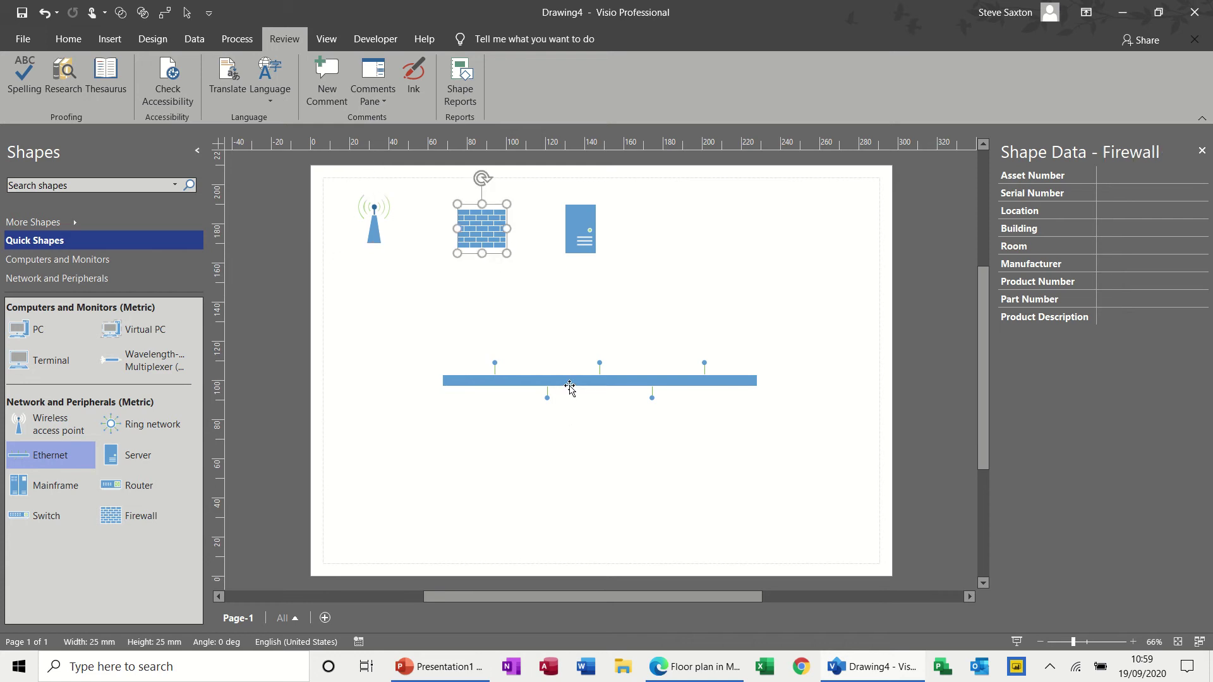
left_click_drag(569, 386, 533, 352)
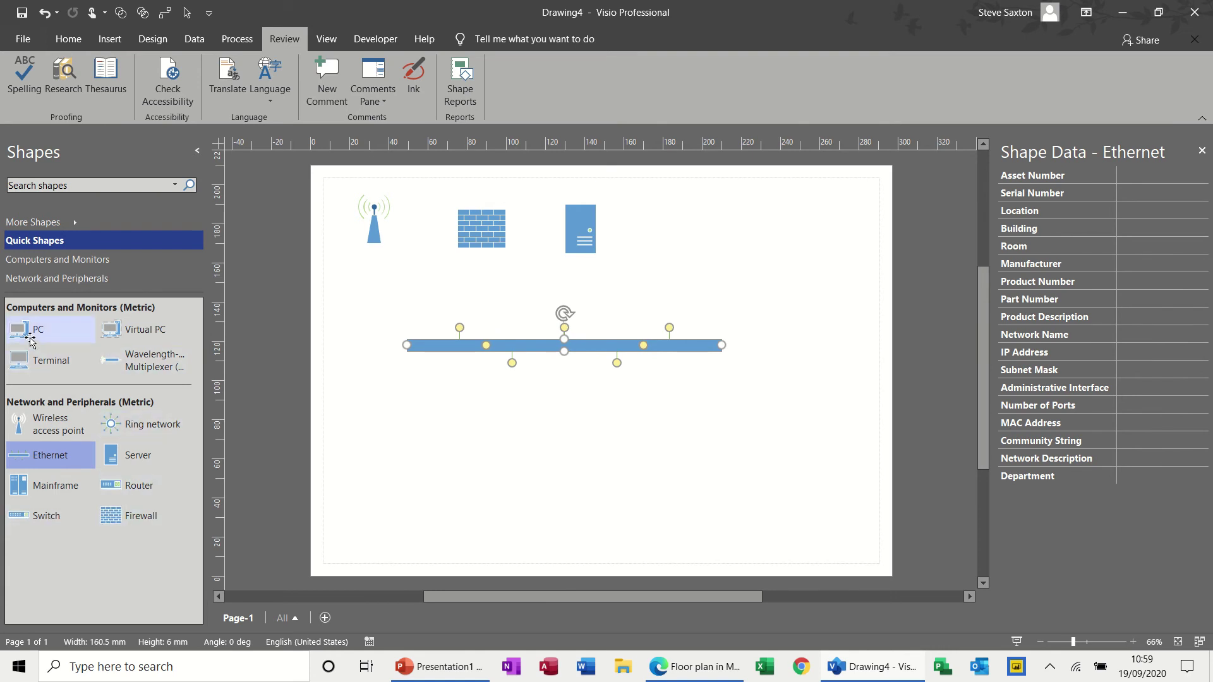
- Place three PC shapes left to right beneath the Ethernet bar
left_click_drag(25, 332, 428, 424)
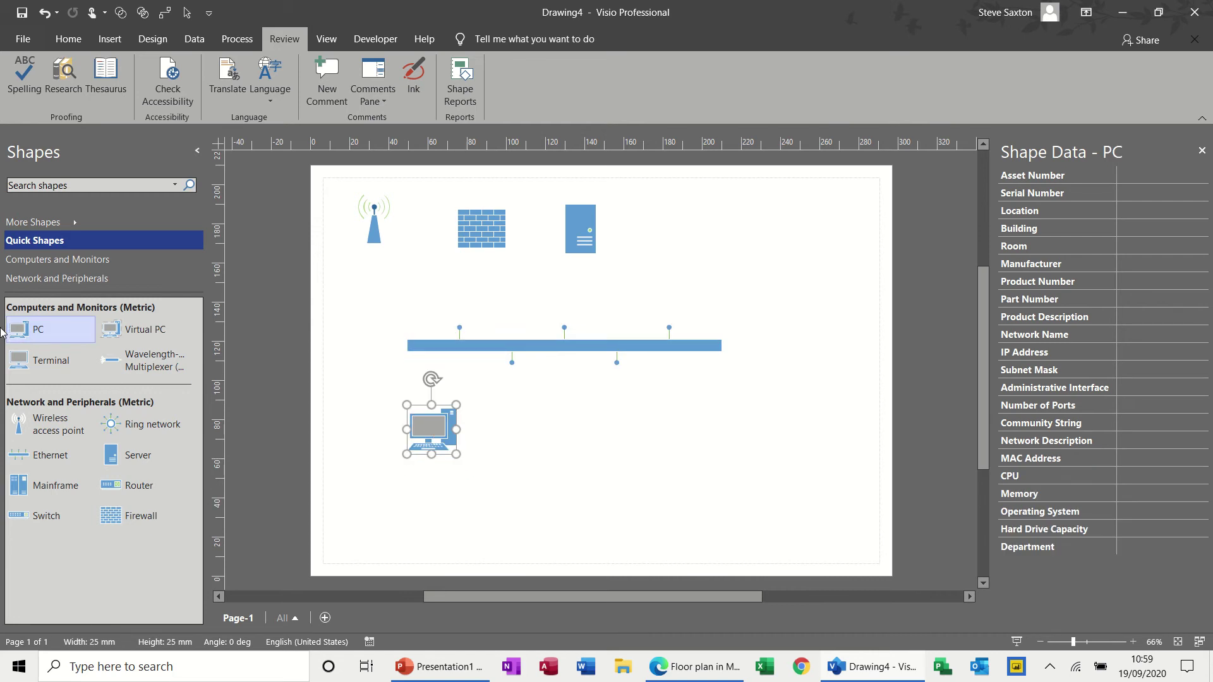
left_click_drag(17, 330, 562, 434)
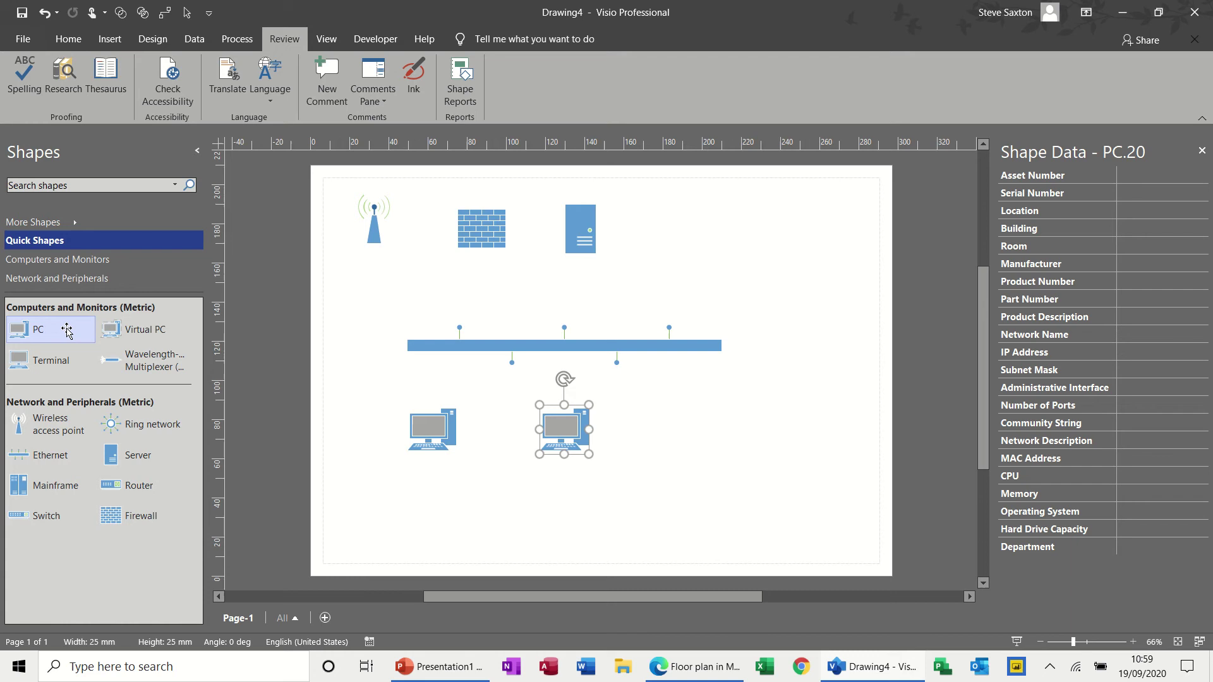
left_click_drag(70, 332, 685, 428)
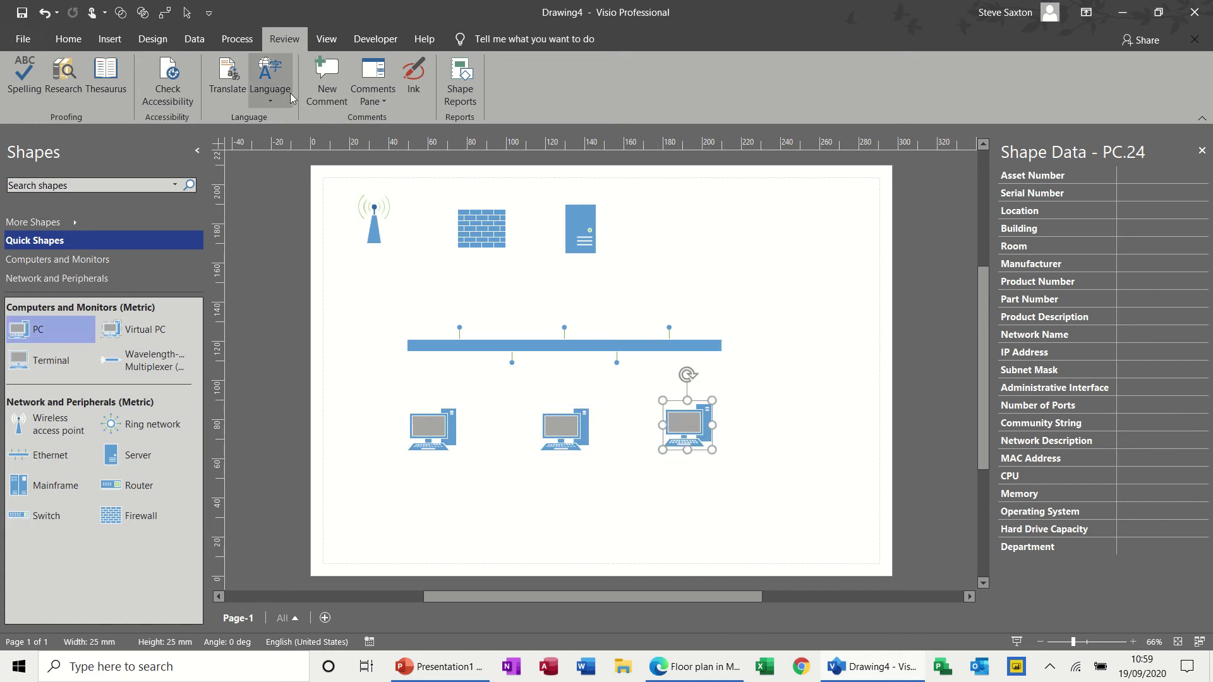
- Connect the access point to the firewall and the firewall to the server
left_click(68, 40)
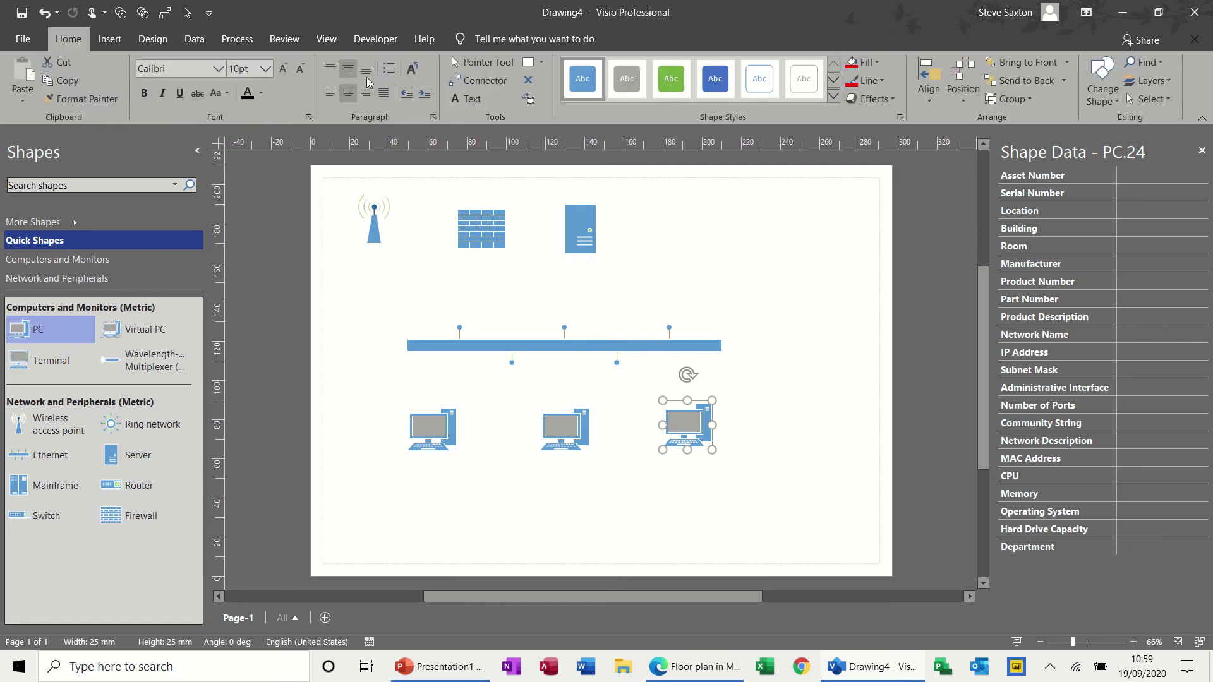
left_click(461, 81)
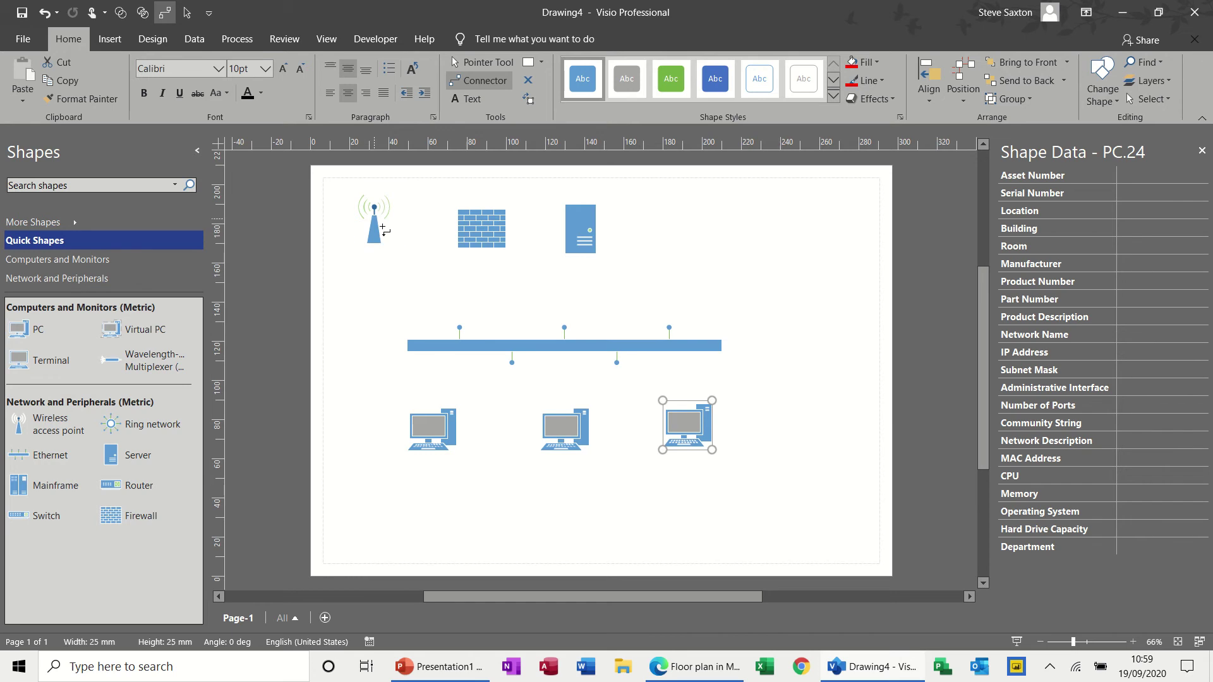
left_click_drag(379, 227, 482, 235)
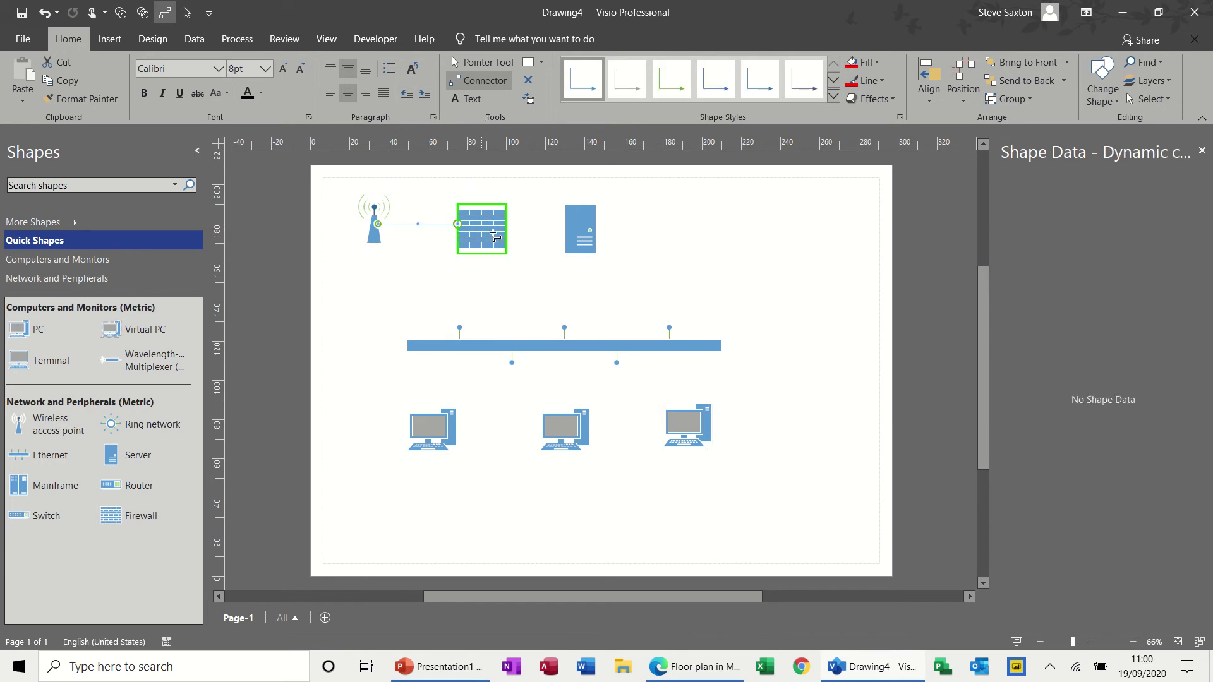
left_click(487, 59)
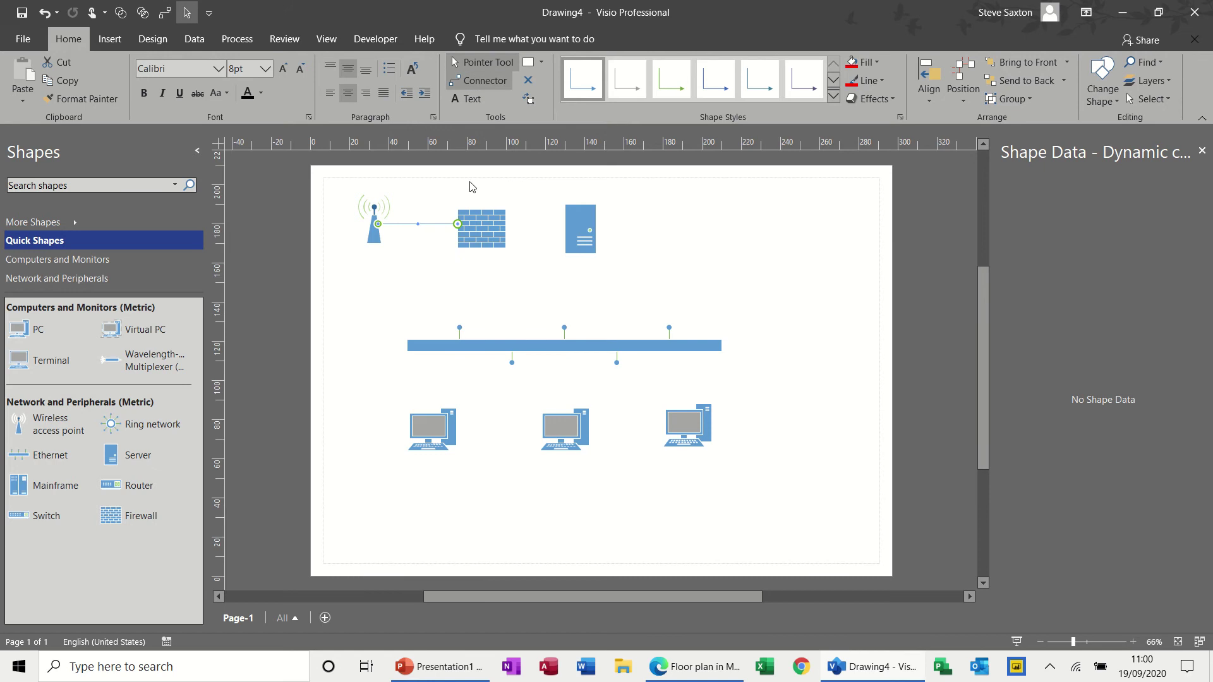
mouse_move(472, 247)
left_mouse_down()
mouse_move(364, 316)
mouse_move(429, 213)
mouse_move(361, 181)
mouse_move(317, 191)
mouse_move(301, 217)
mouse_move(483, 226)
mouse_move(468, 235)
left_mouse_up()
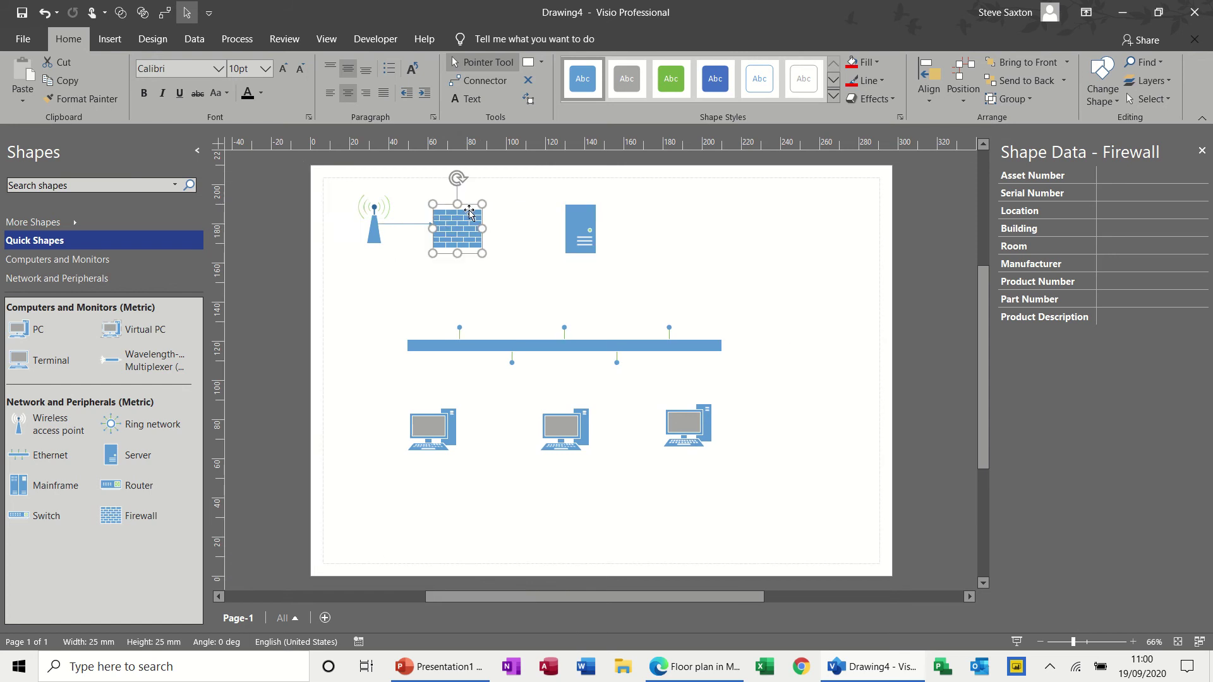
left_click(478, 81)
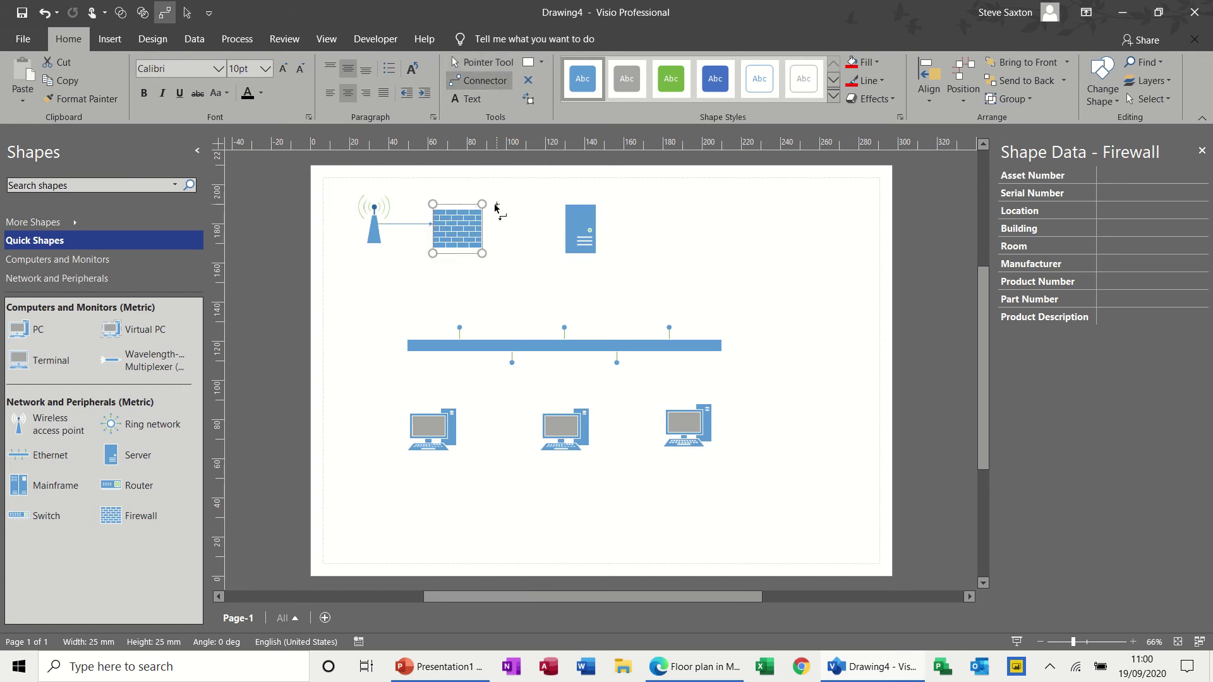
left_click_drag(473, 234, 587, 225)
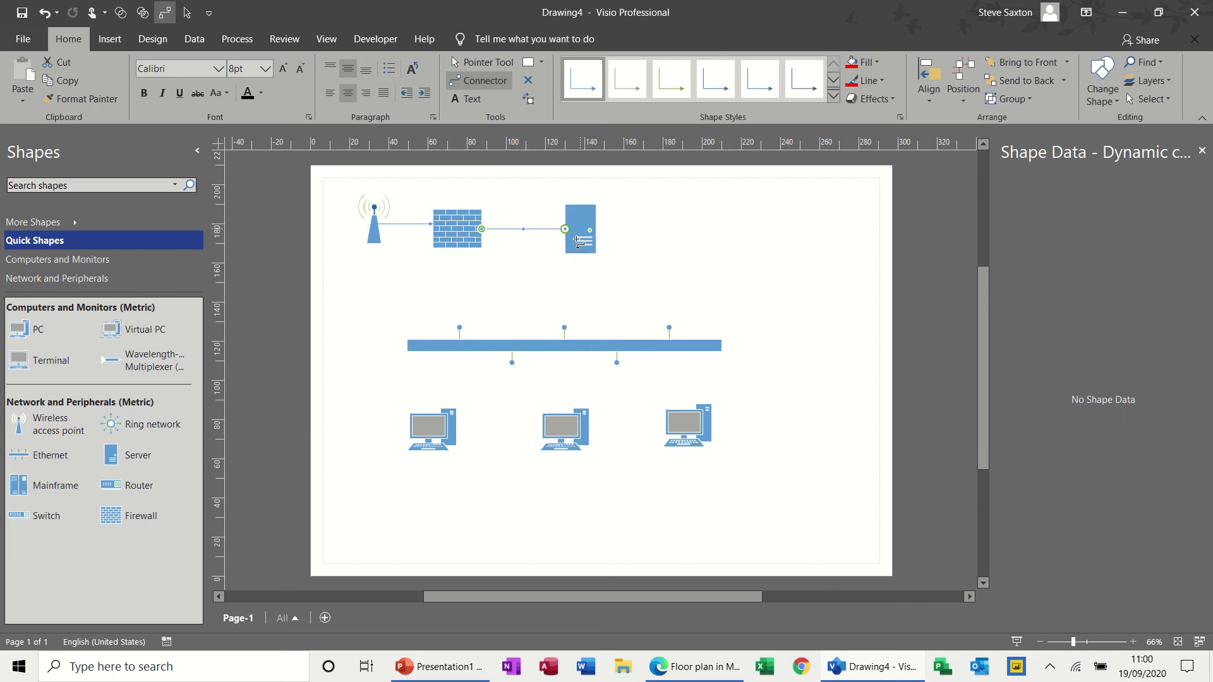
left_click(579, 242)
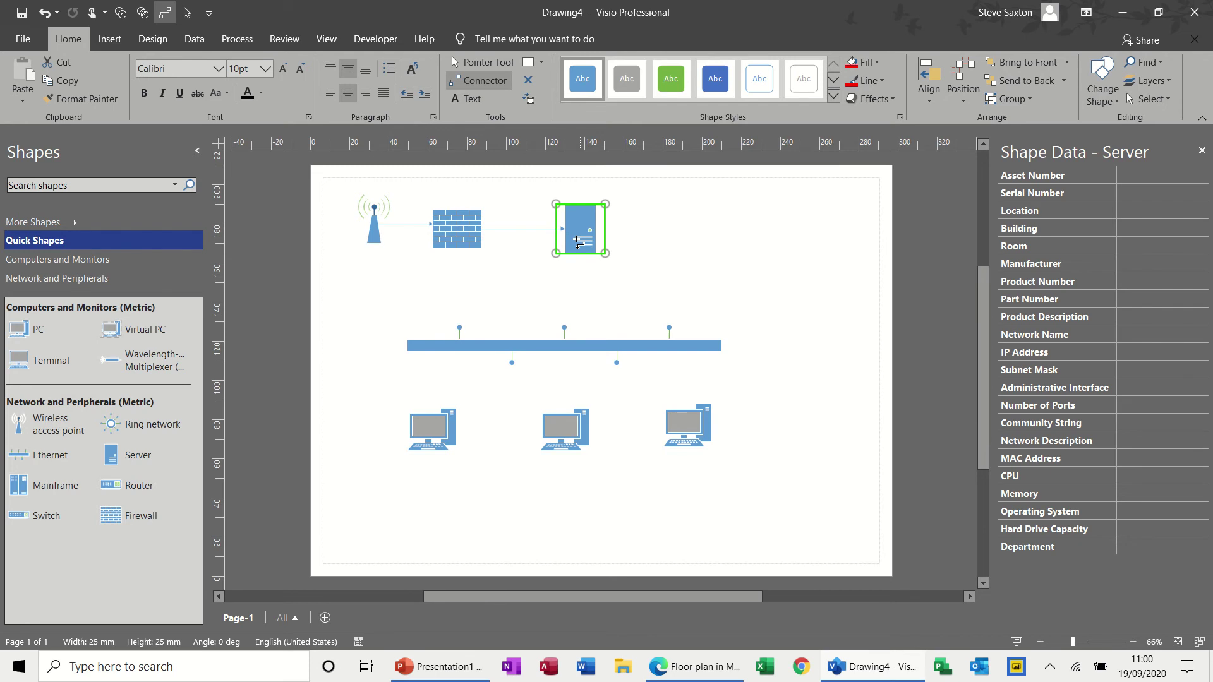
- Add a router and connect the Ethernet bar to each of the three PCs
left_click_drag(135, 485, 461, 327)
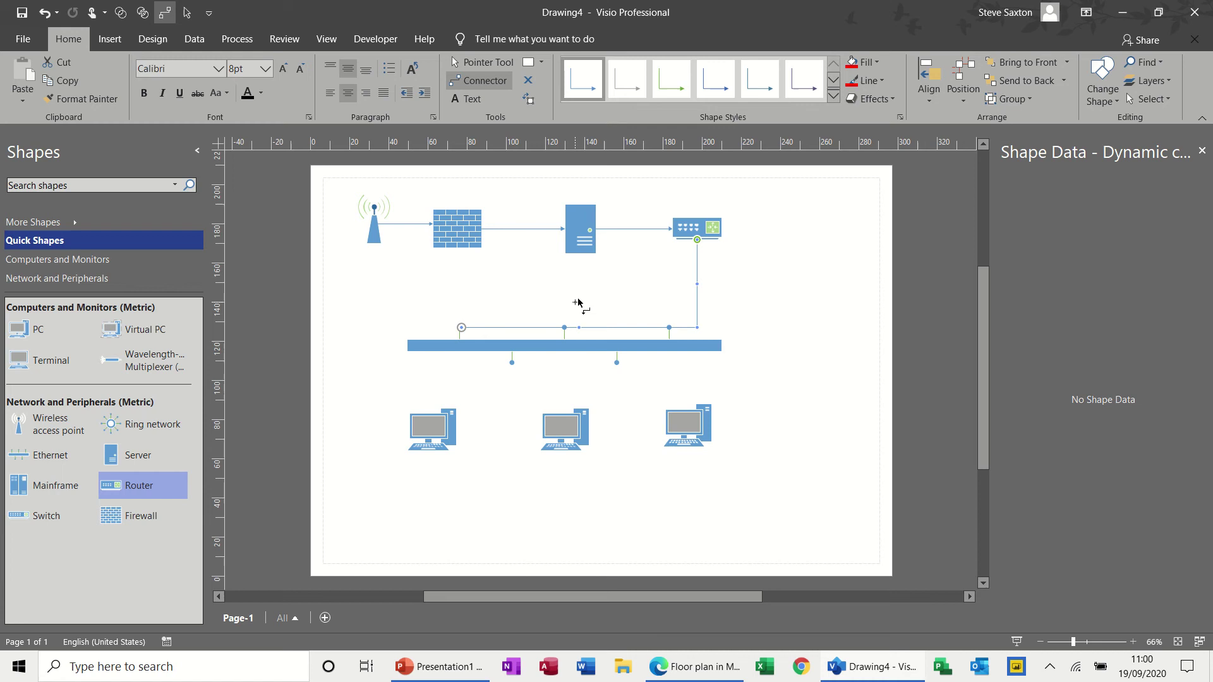
left_click(481, 62)
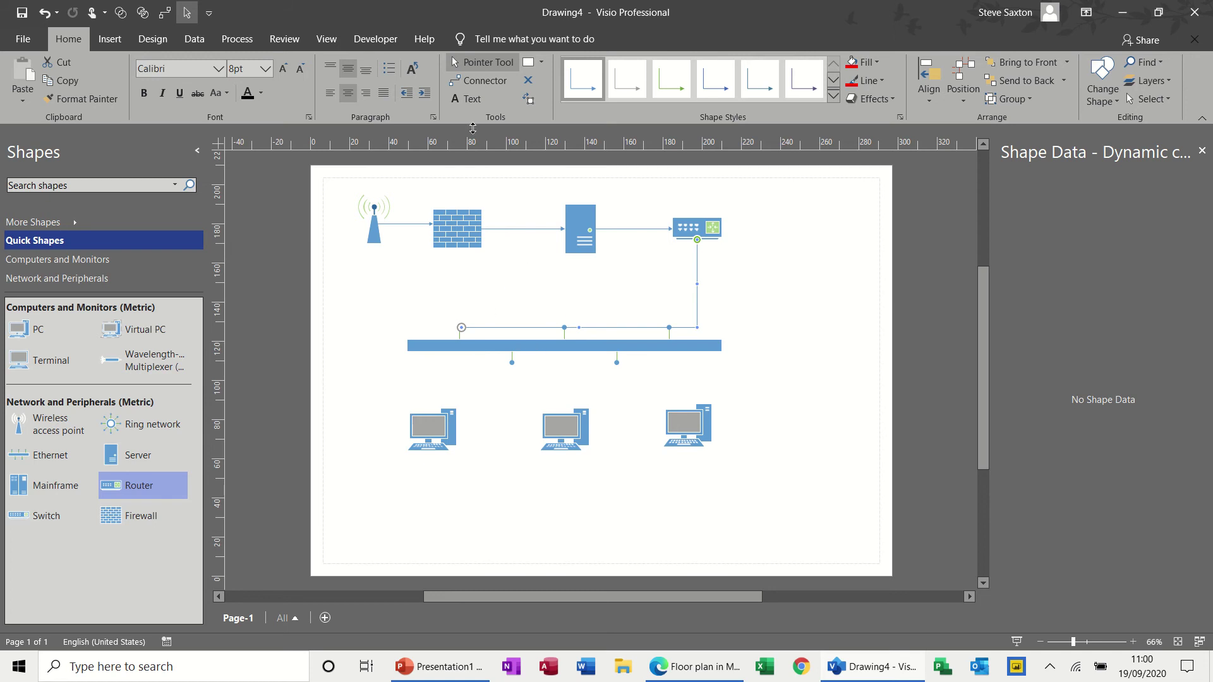
left_click(475, 81)
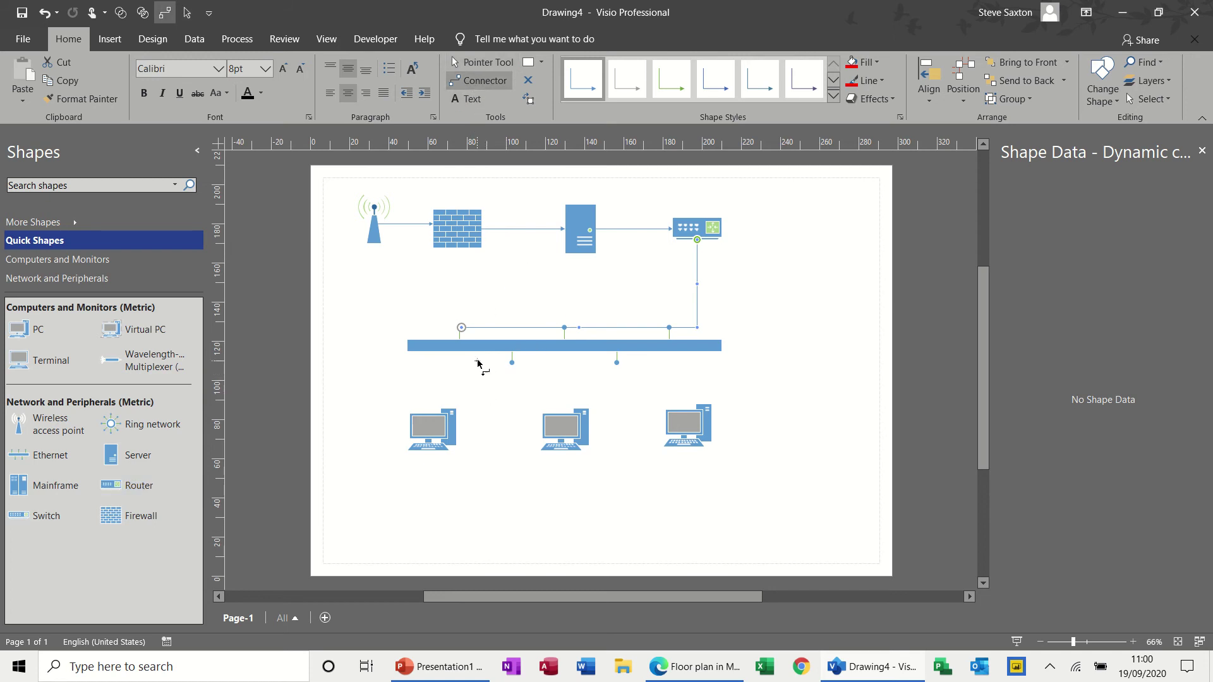
left_click_drag(467, 348, 431, 422)
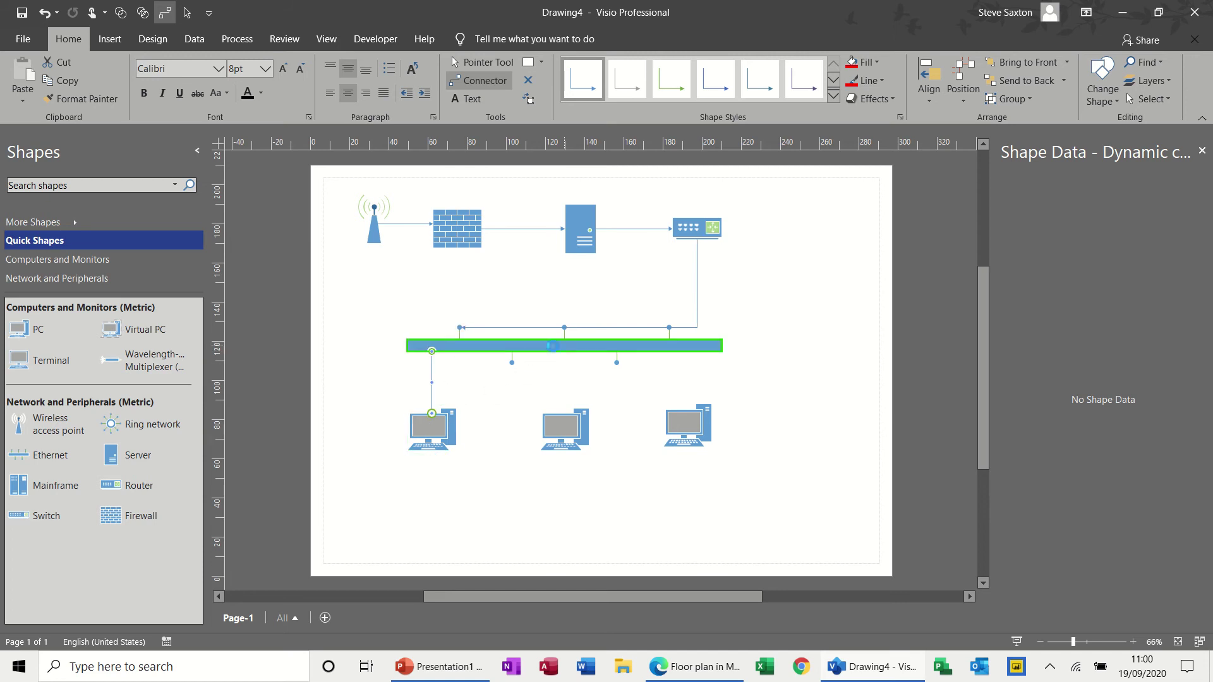
left_click_drag(566, 375, 565, 419)
left_click_drag(689, 346, 688, 419)
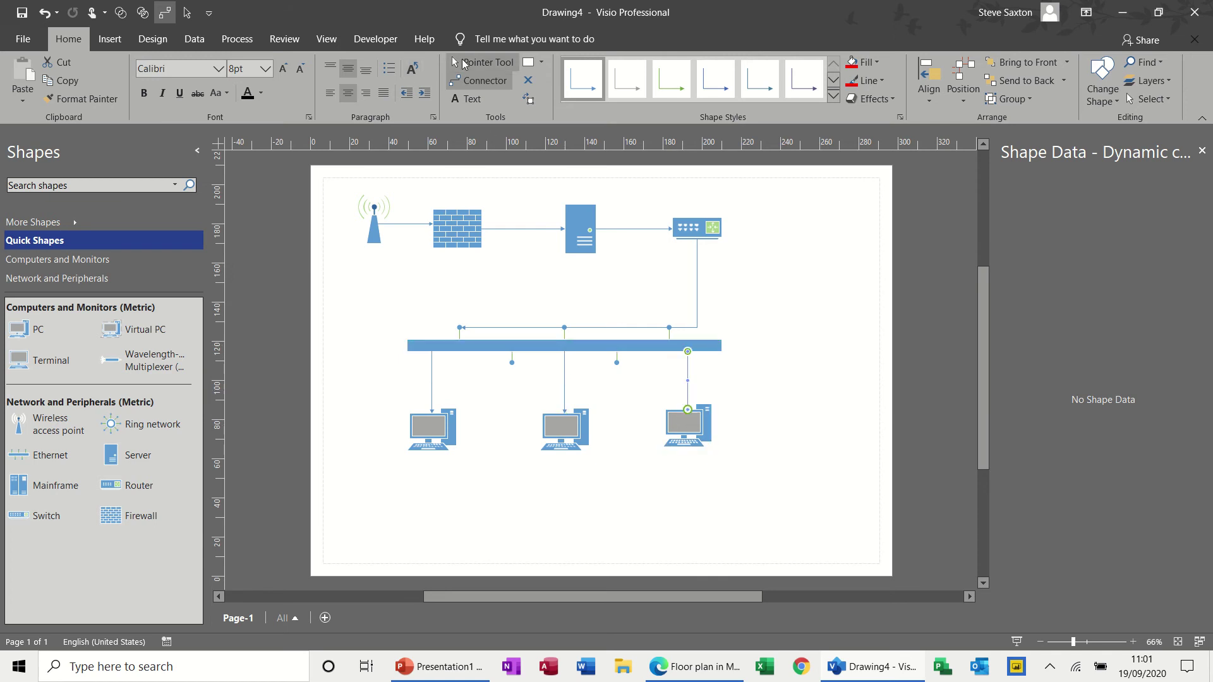
left_click(468, 65)
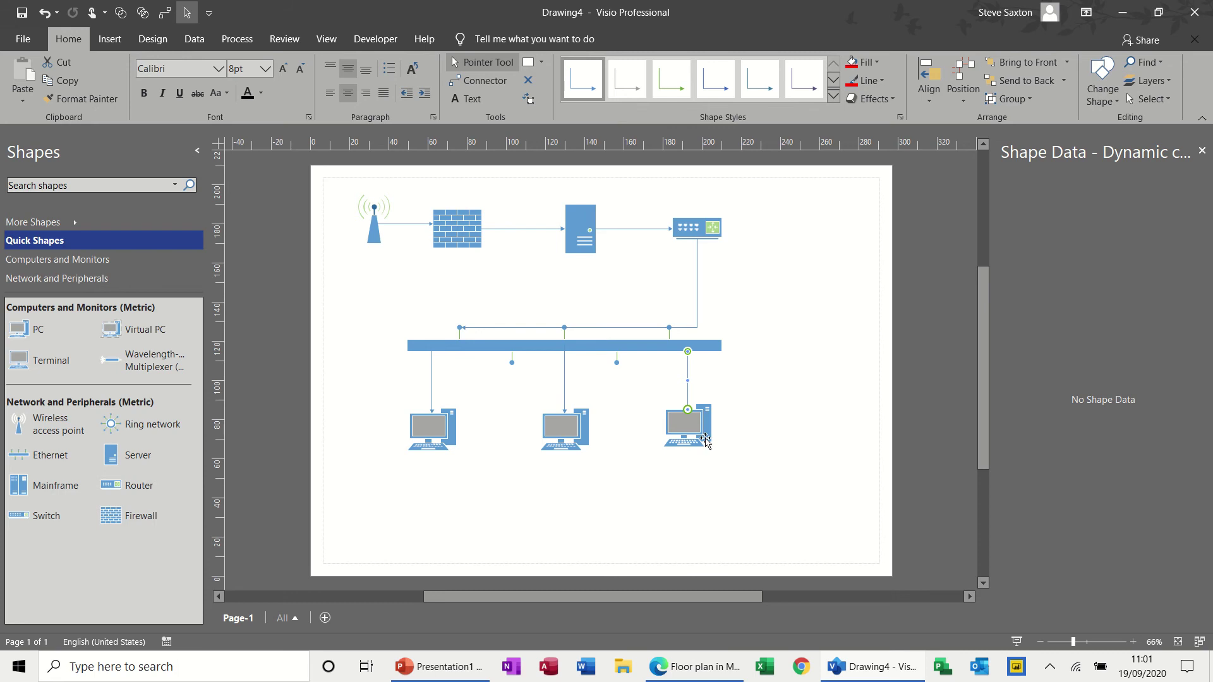
mouse_move(697, 435)
left_mouse_down()
mouse_move(789, 460)
mouse_move(758, 437)
mouse_move(698, 432)
left_mouse_up()
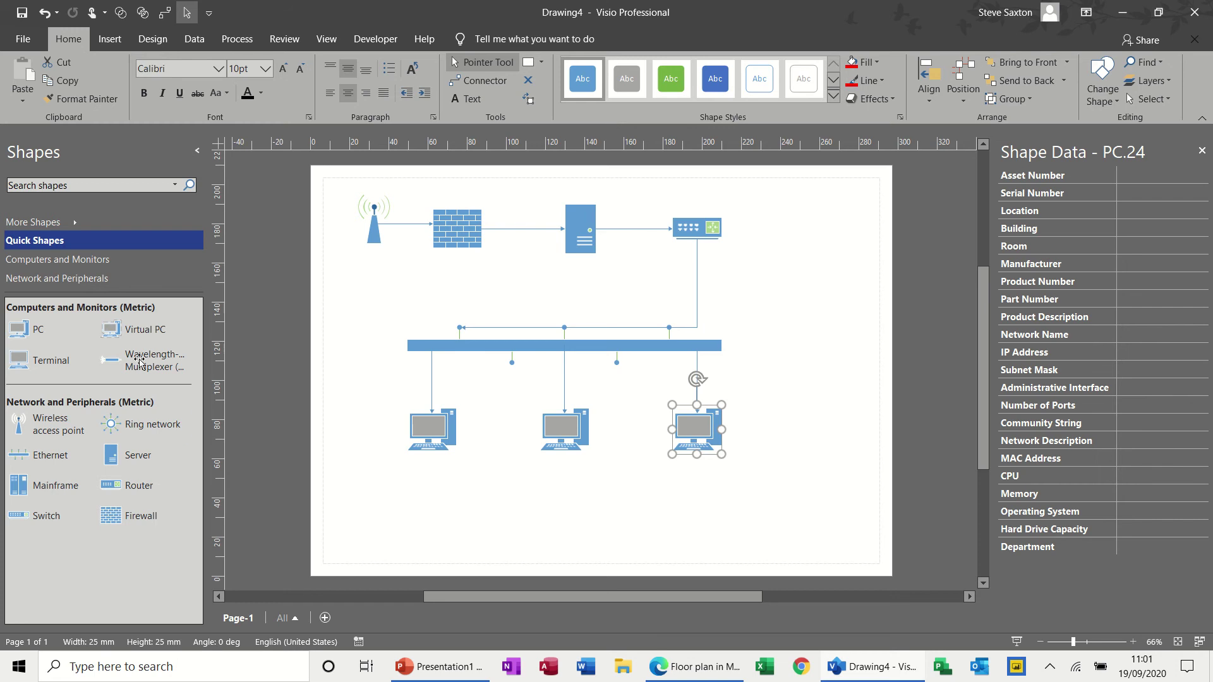
- Add a Printer at the upper right and connect the router to it
left_click(120, 263)
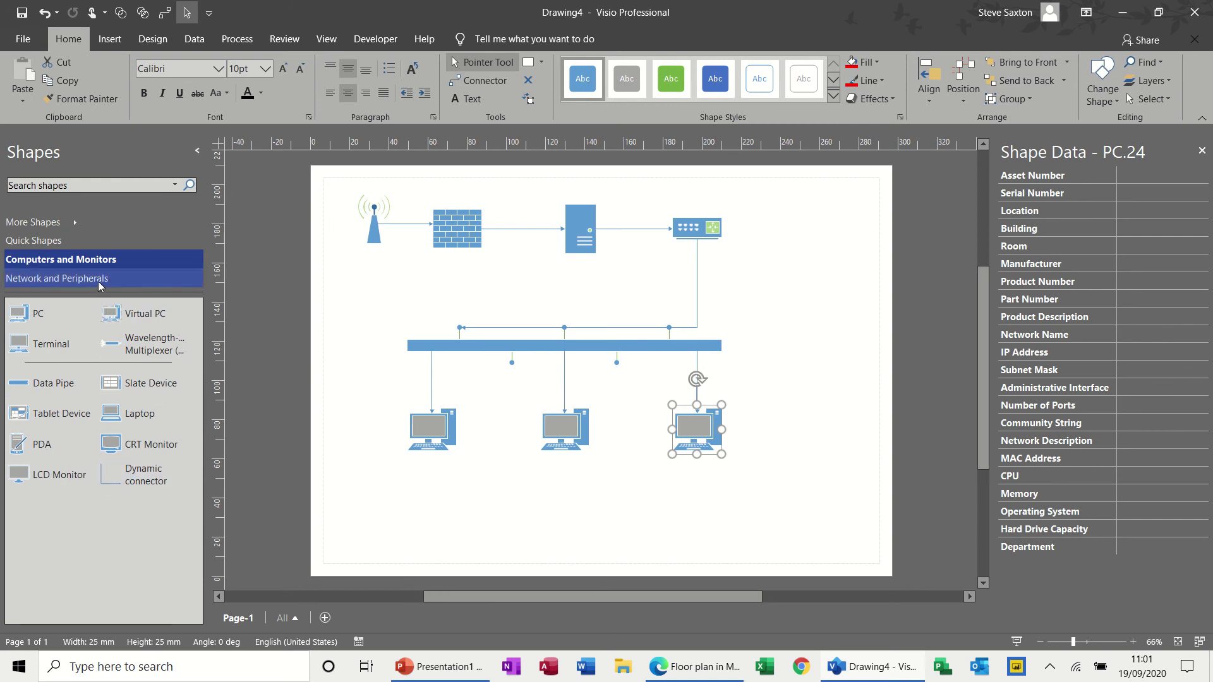
left_click(100, 278)
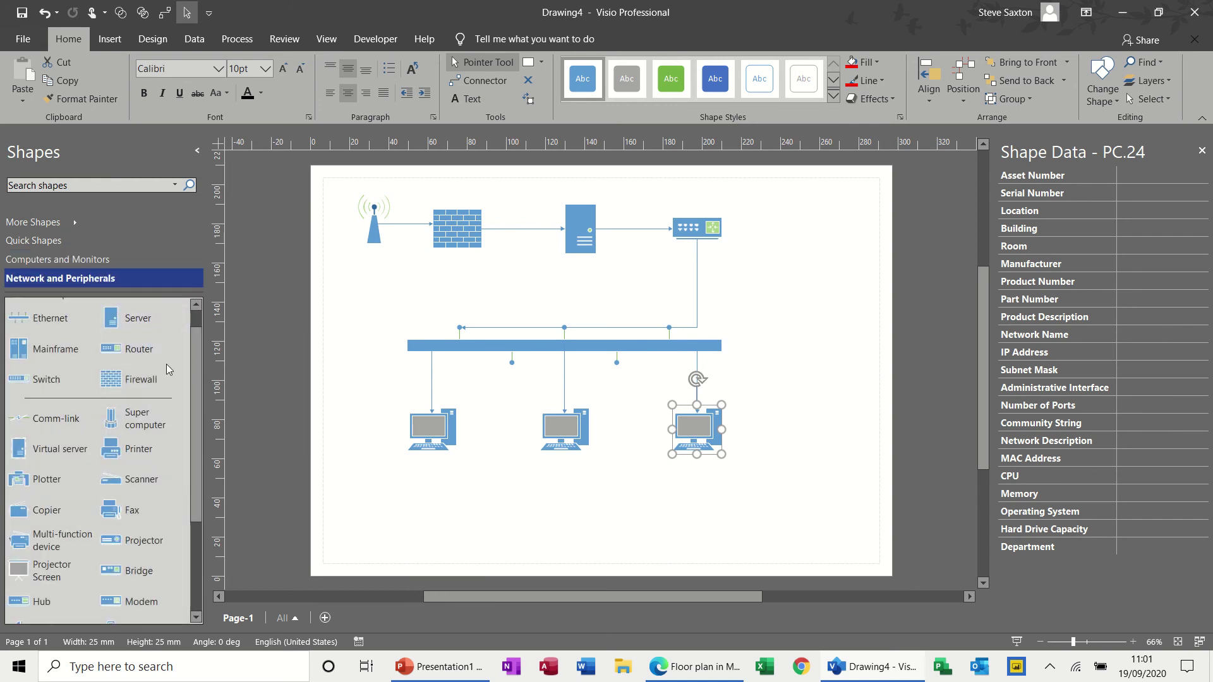
left_click_drag(122, 452, 804, 233)
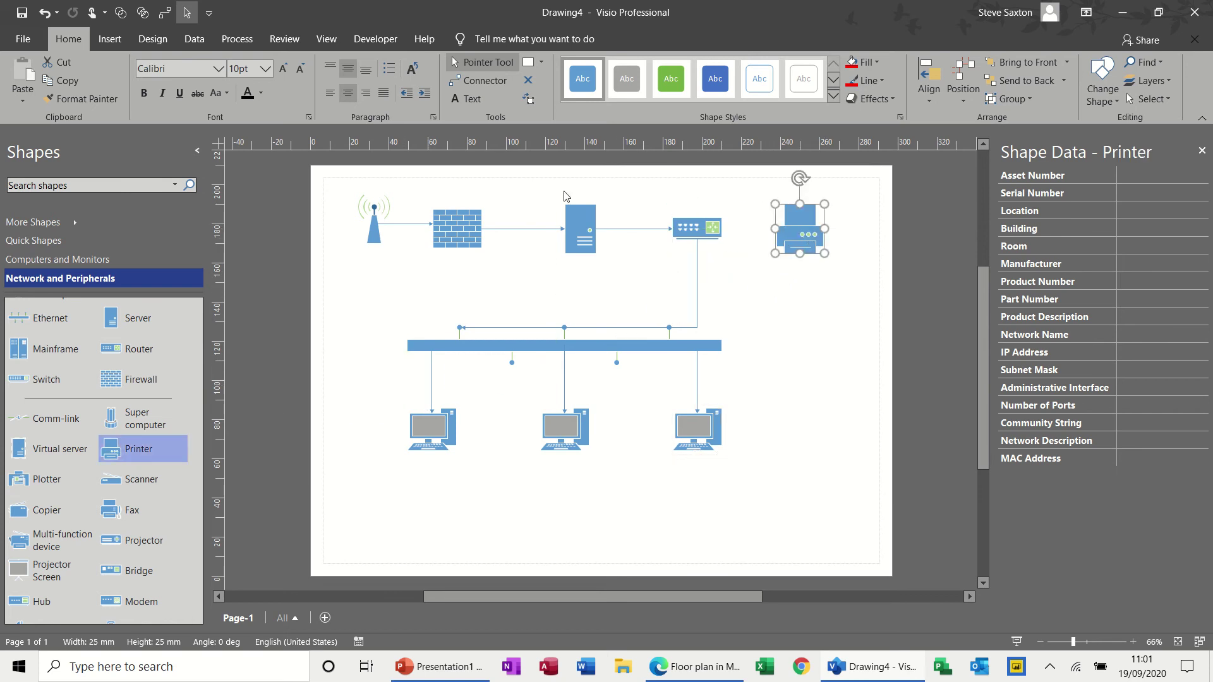
left_click(480, 75)
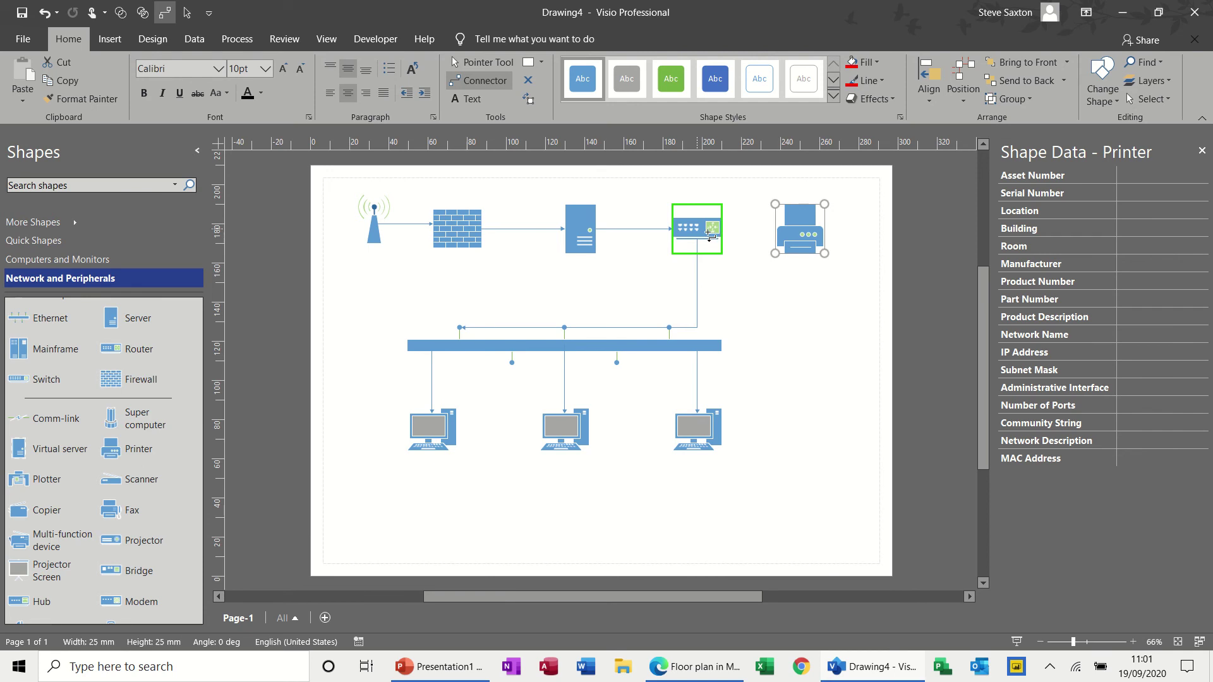
left_click_drag(709, 233, 797, 231)
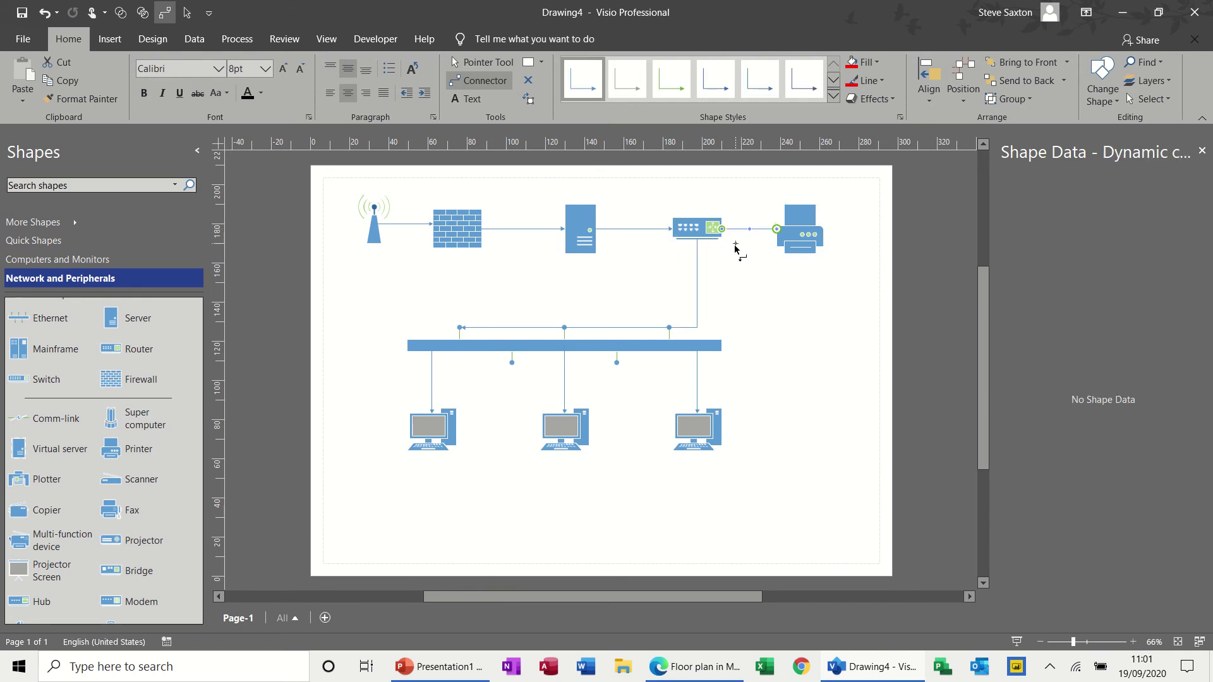
left_click(473, 59)
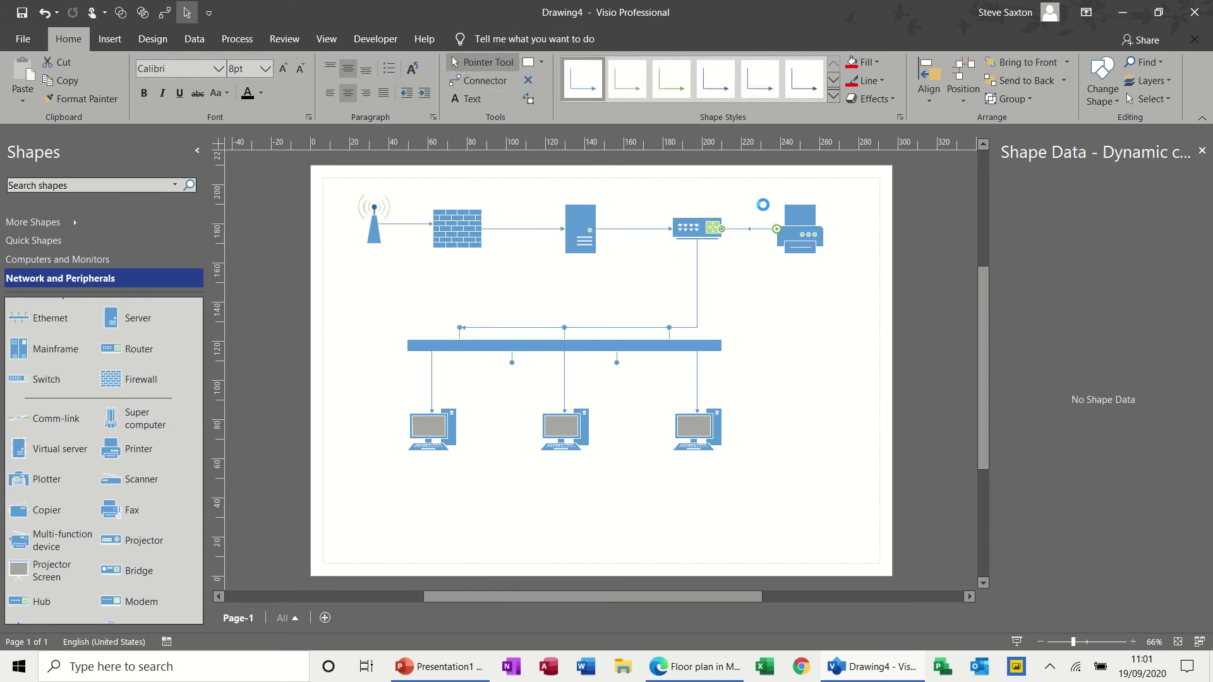
left_click(804, 238)
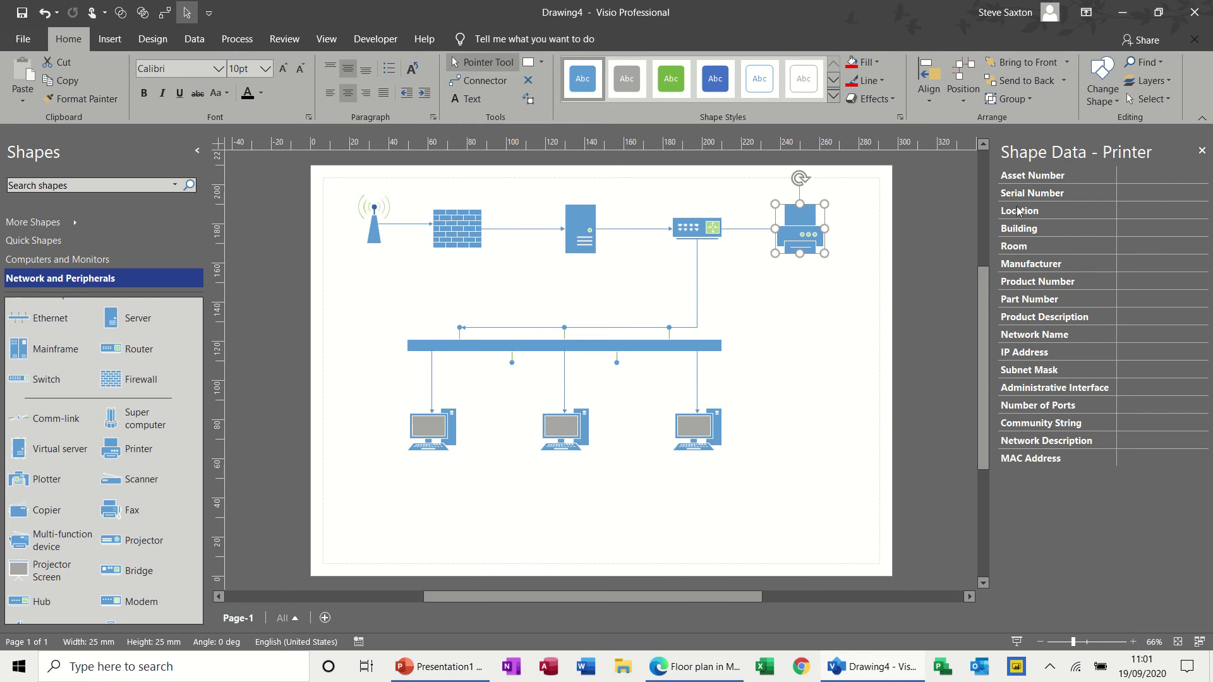
- For the right-hand PC, enter Asset Number 123, Serial Number 222 and building HR Building
left_click(700, 430)
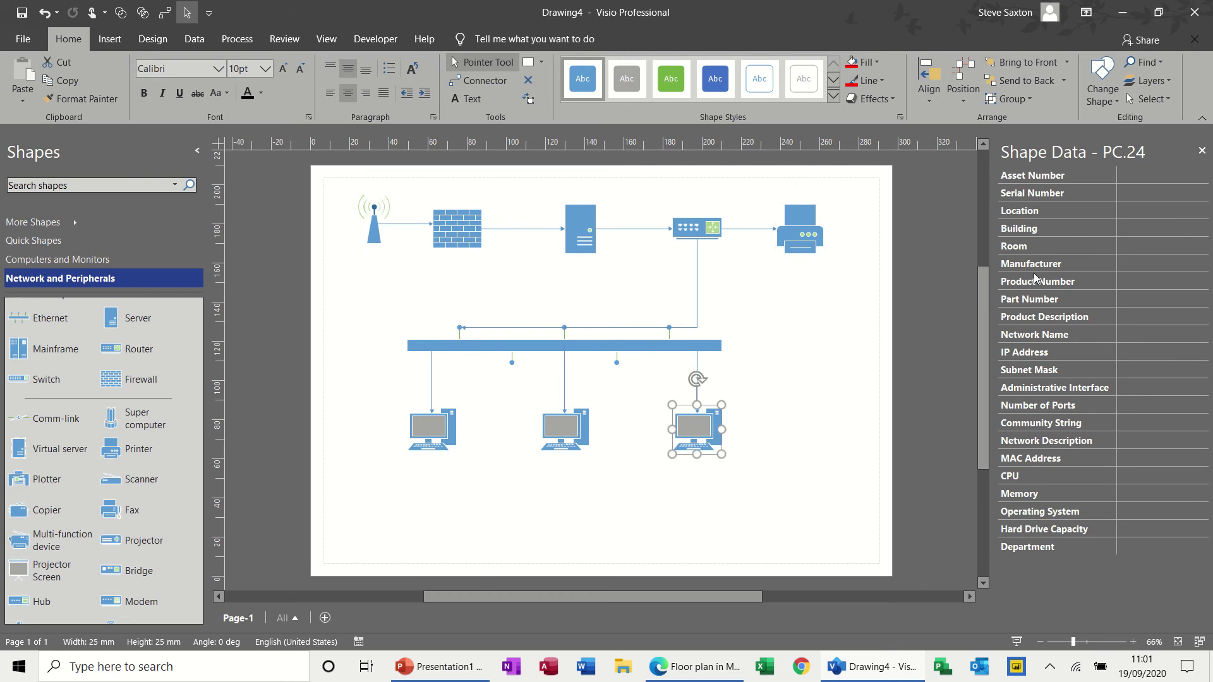
left_click(1128, 175)
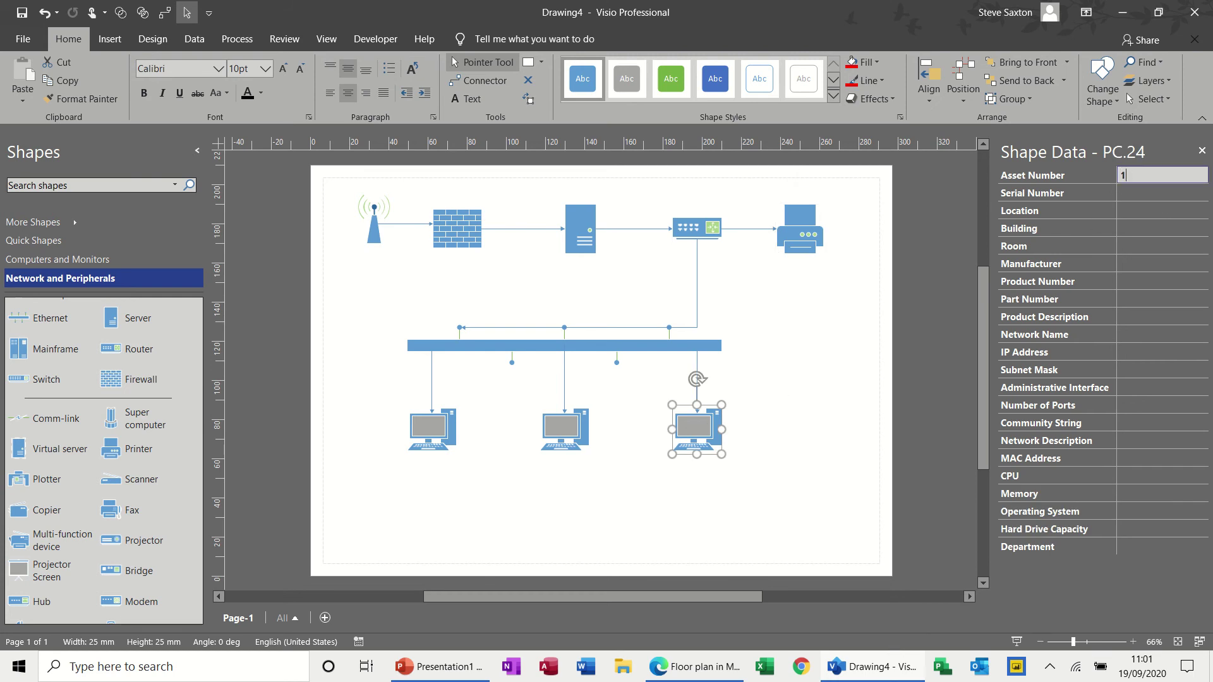
left_click(1129, 191)
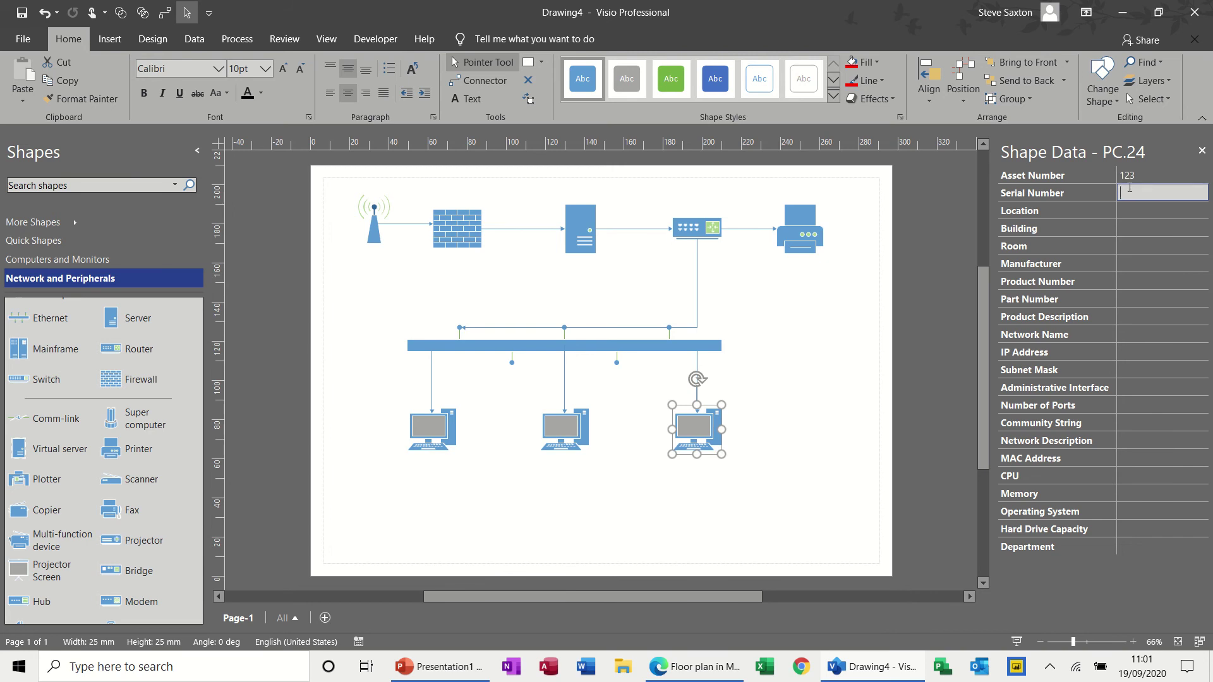
left_click(1130, 208)
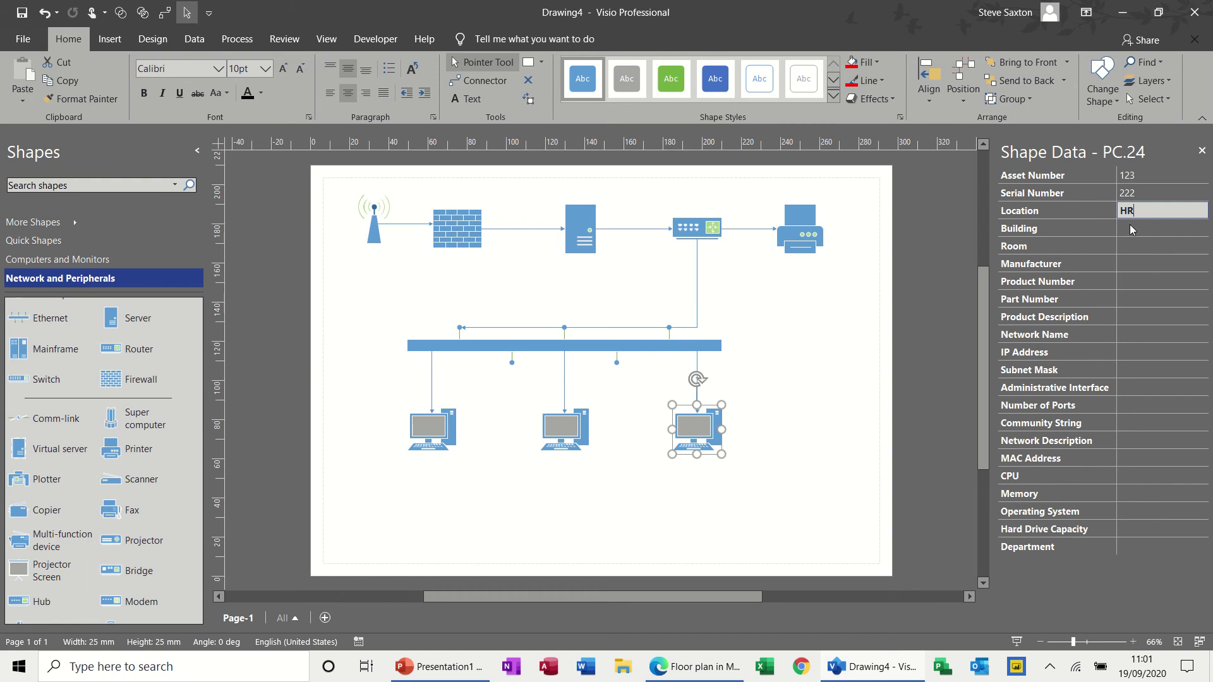
left_click(1131, 229)
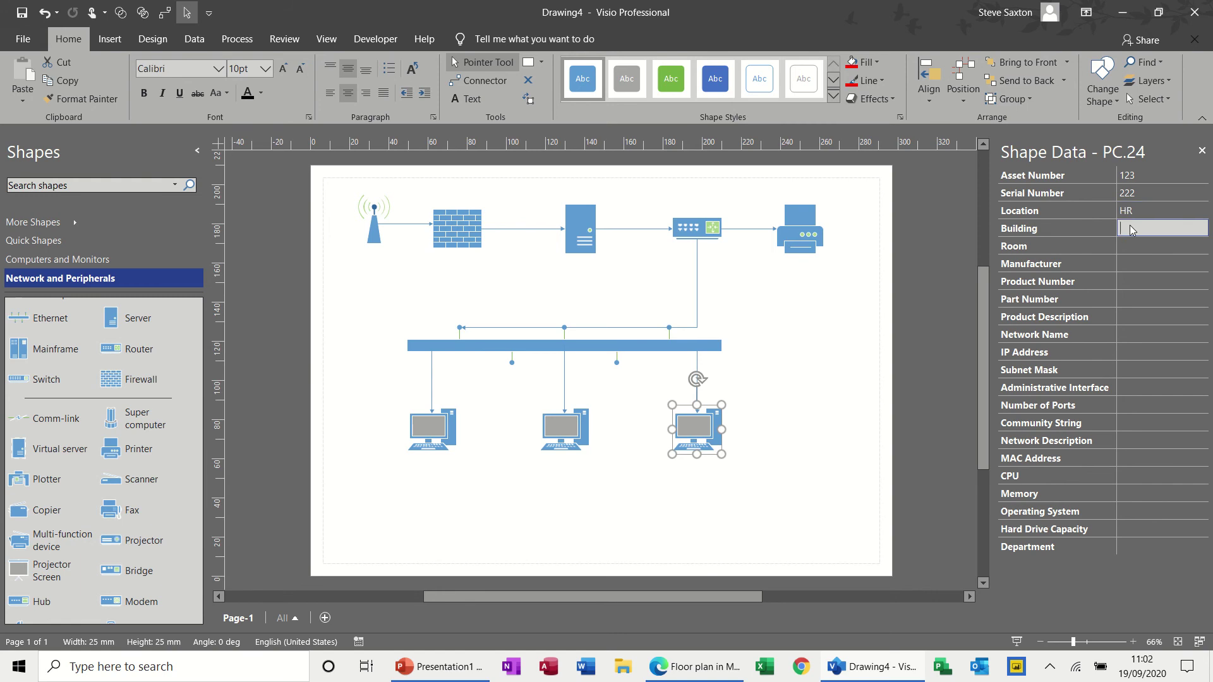
type("HR Building")
- Enter room 10, Dell, product A123, network name Asset 1, IP 198.191.1.0, memory 2TB
left_click(1131, 246)
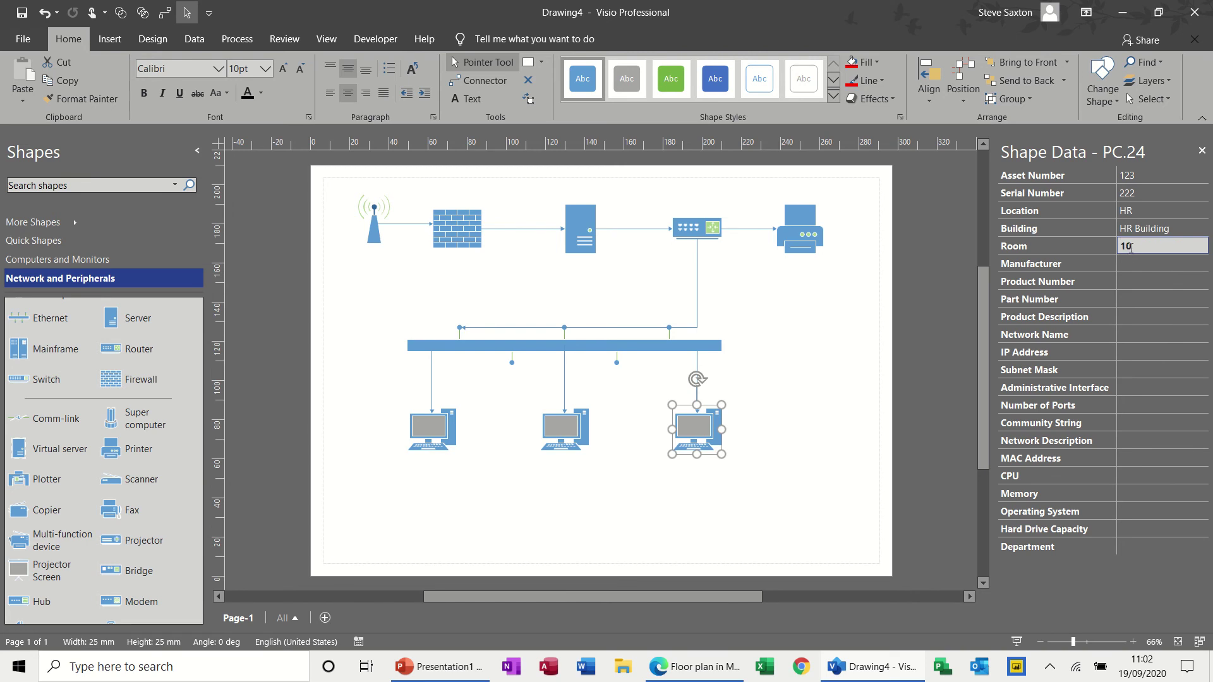
left_click(1131, 261)
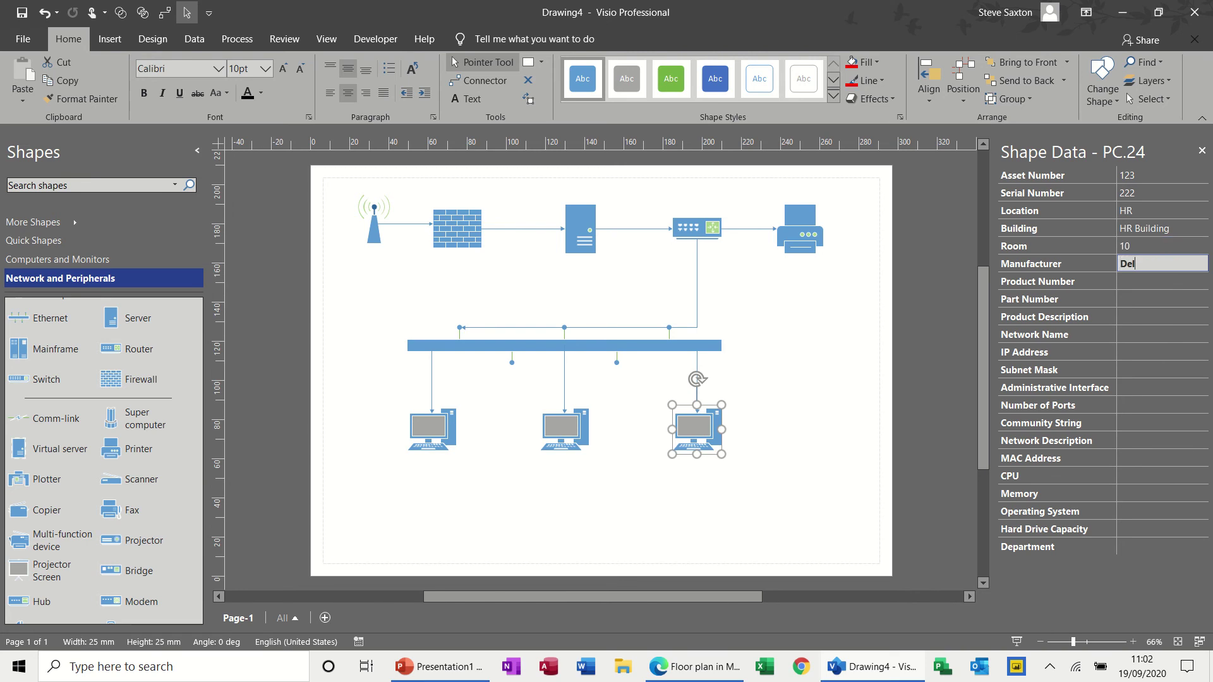
left_click(1129, 282)
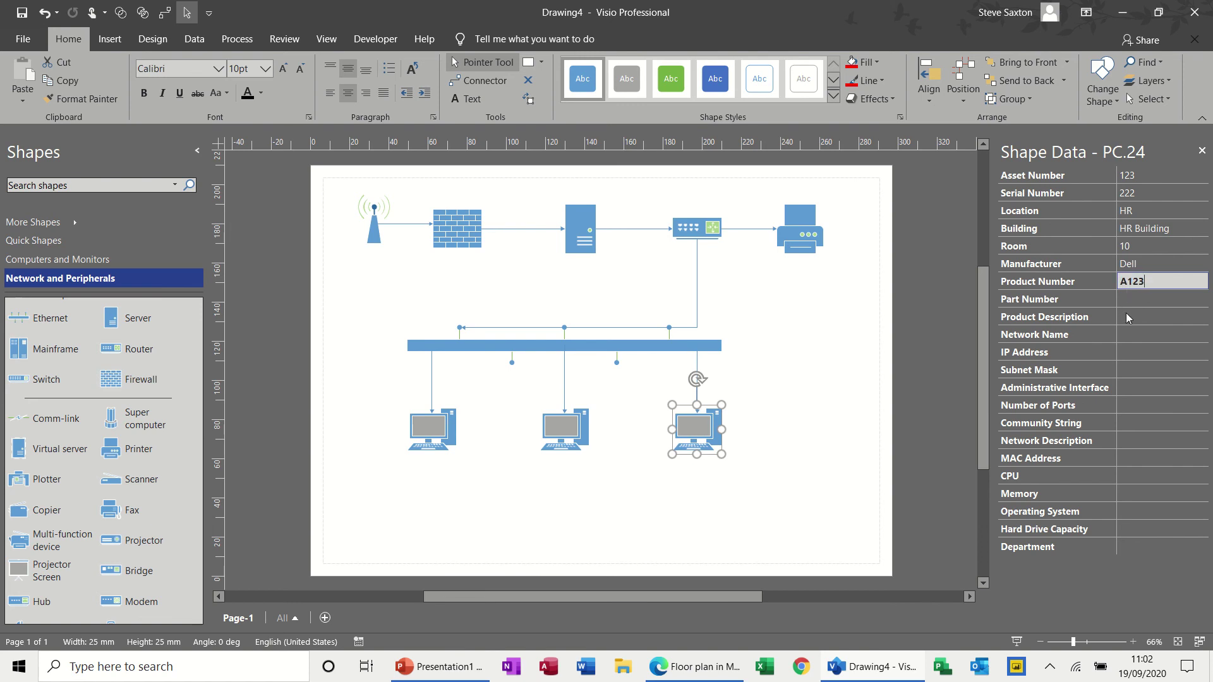
left_click(1125, 337)
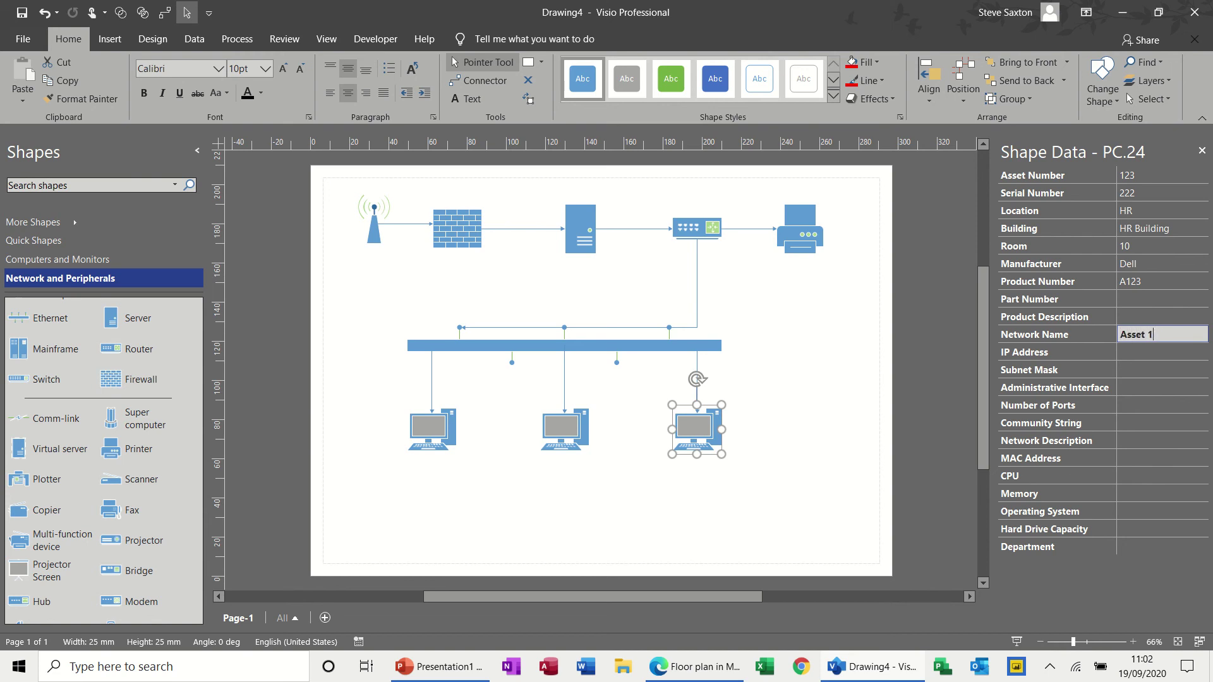
left_click(1146, 348)
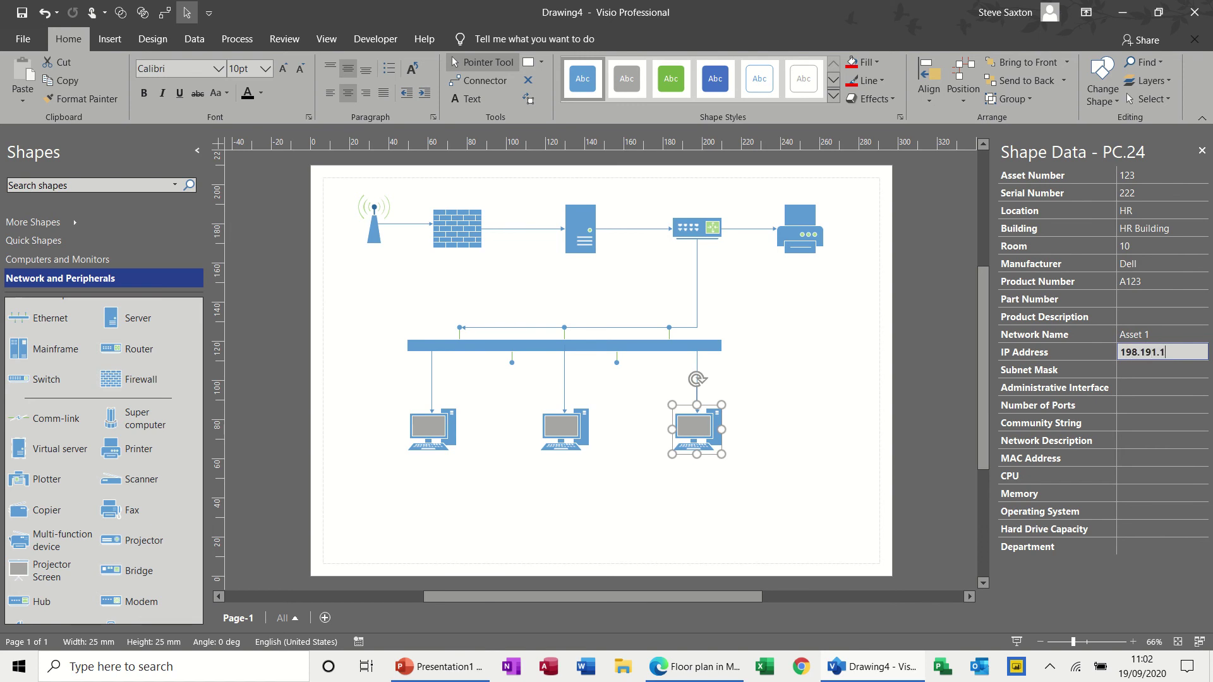
left_click(1149, 377)
left_click(1139, 388)
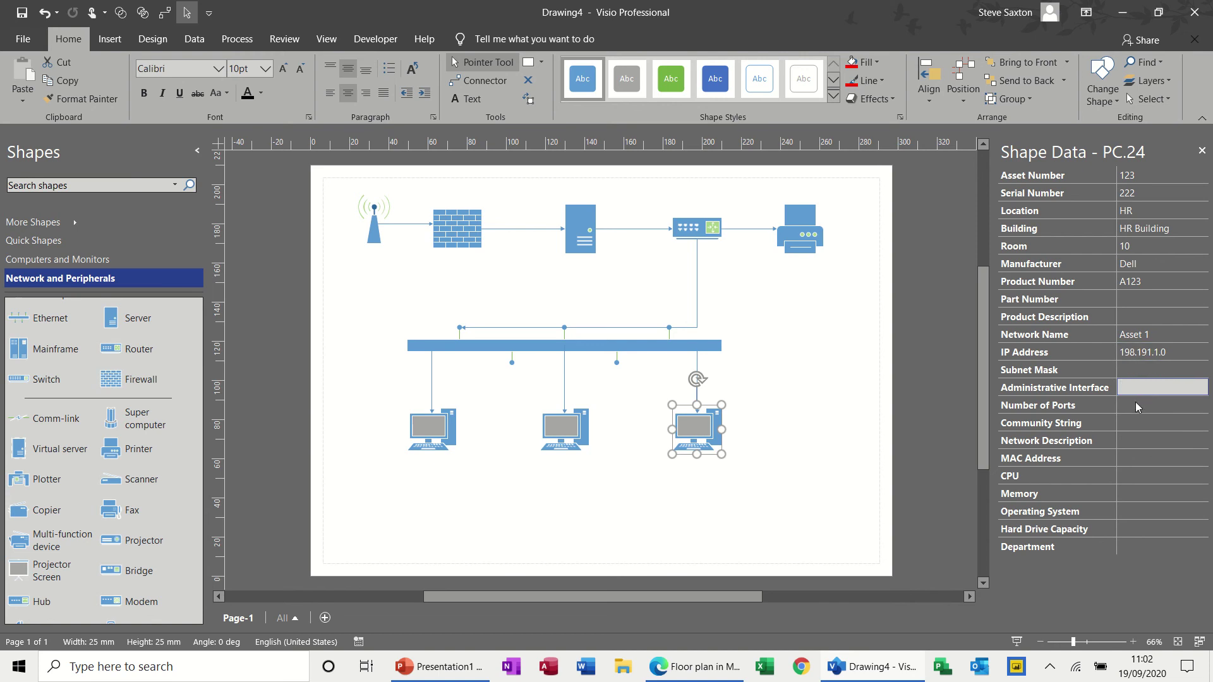
left_click(1138, 406)
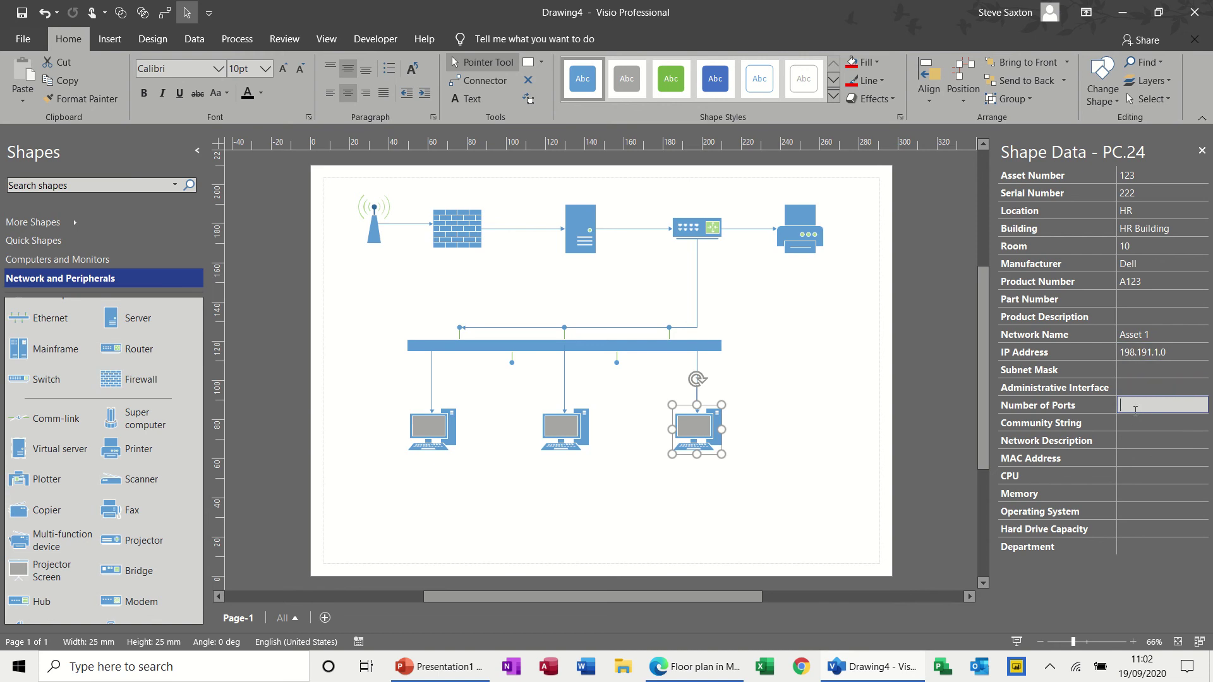
left_click(1124, 477)
left_click(1130, 493)
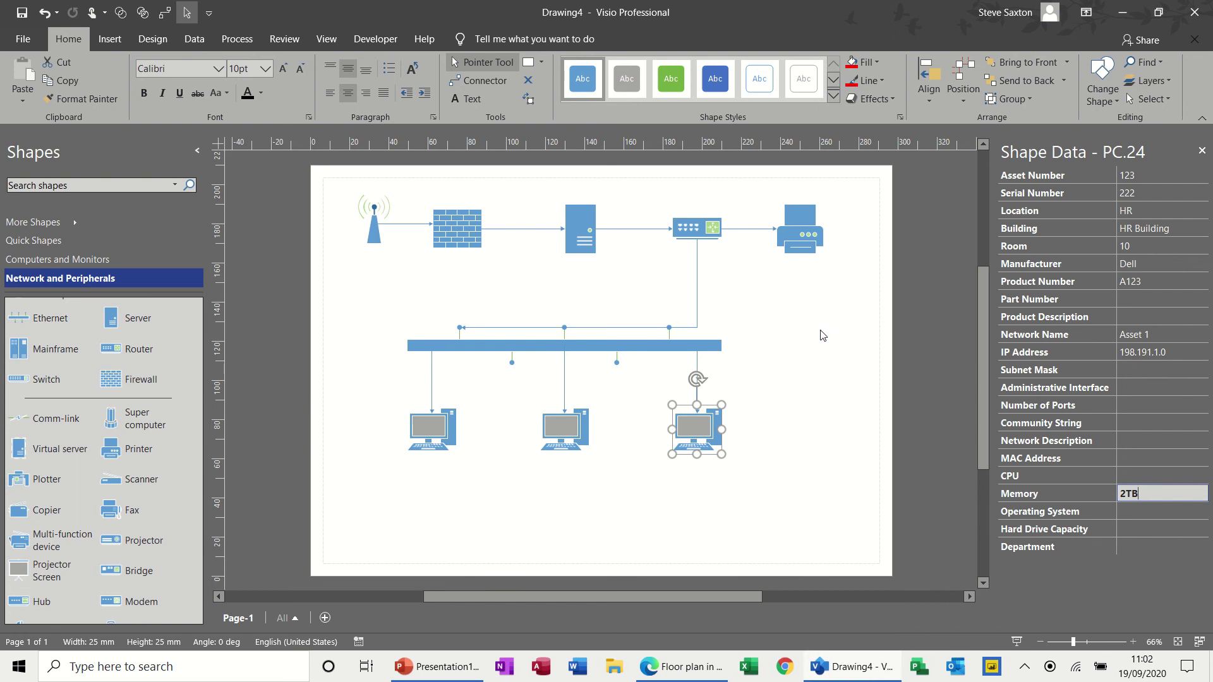
left_click(285, 39)
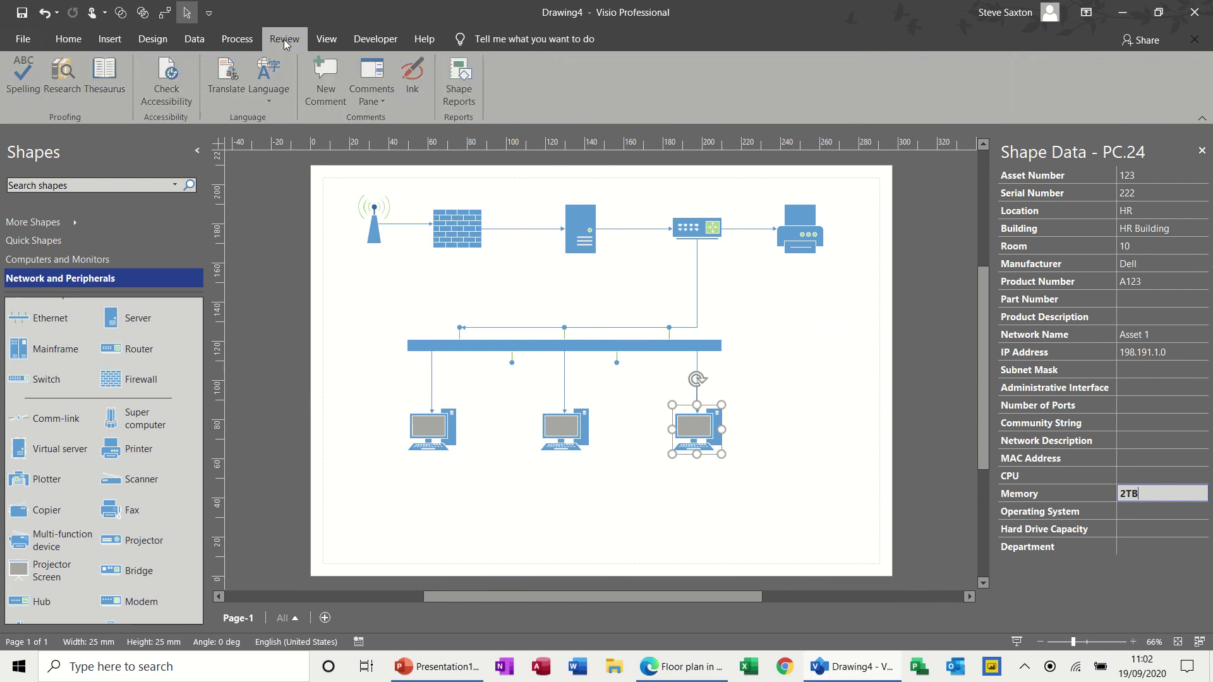
left_click(456, 74)
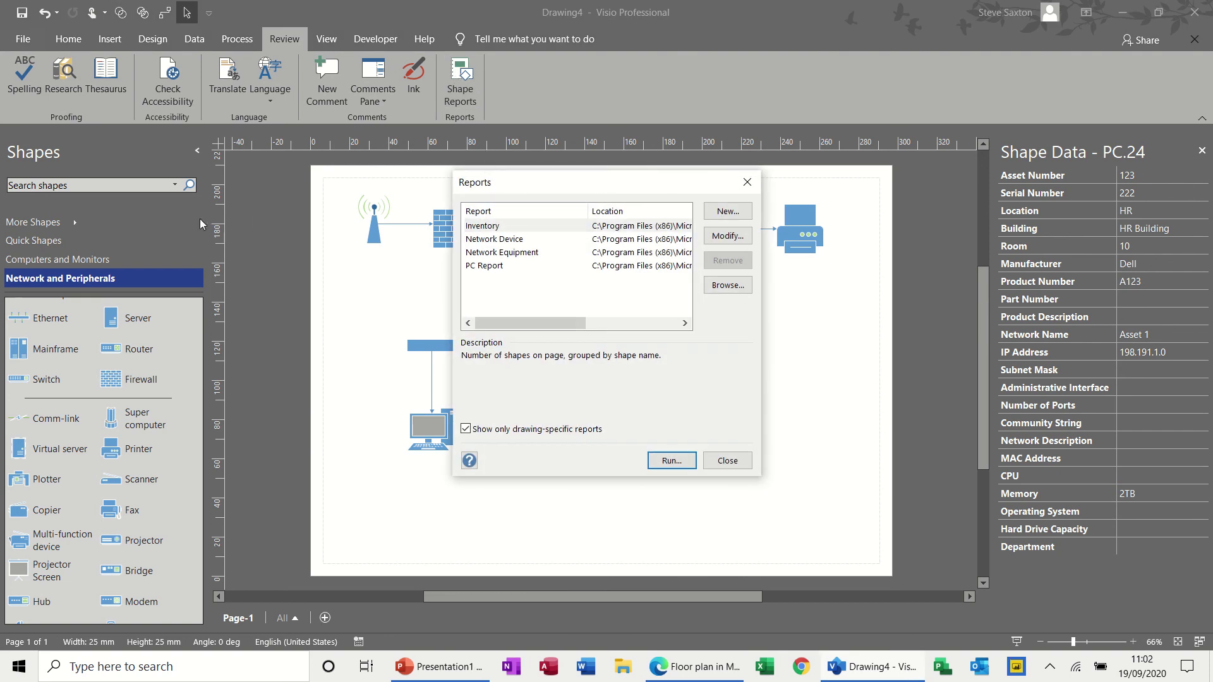
left_click(490, 231)
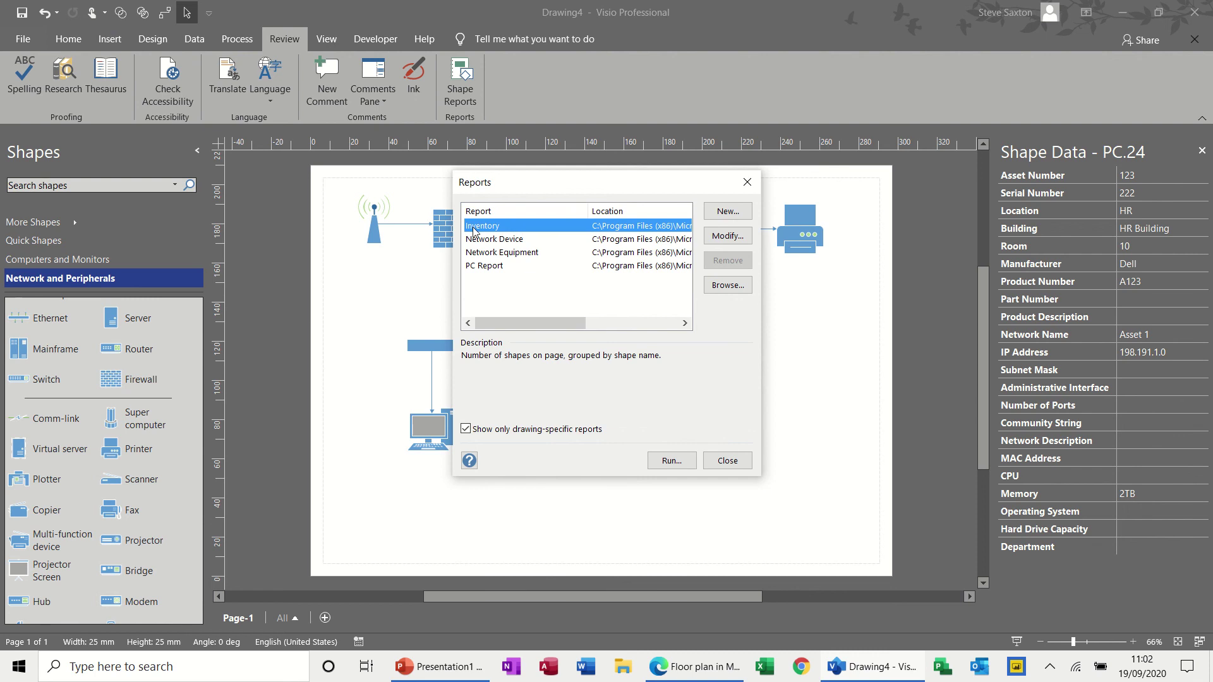
left_click(500, 241)
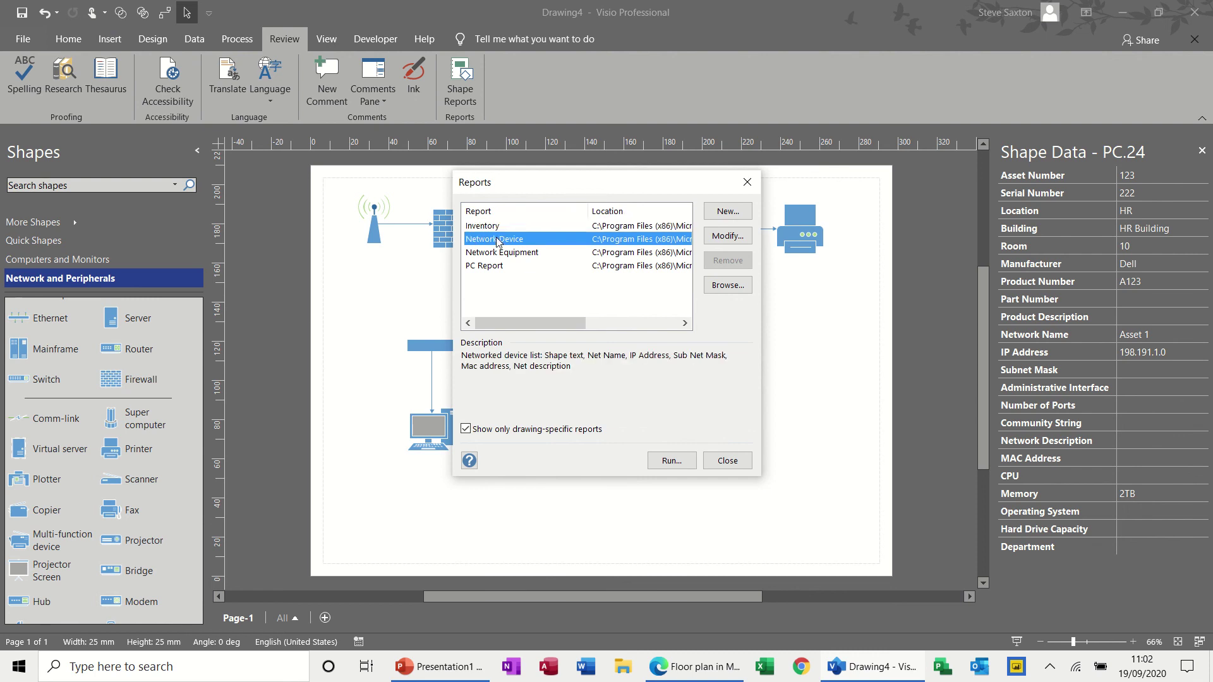
left_click(516, 253)
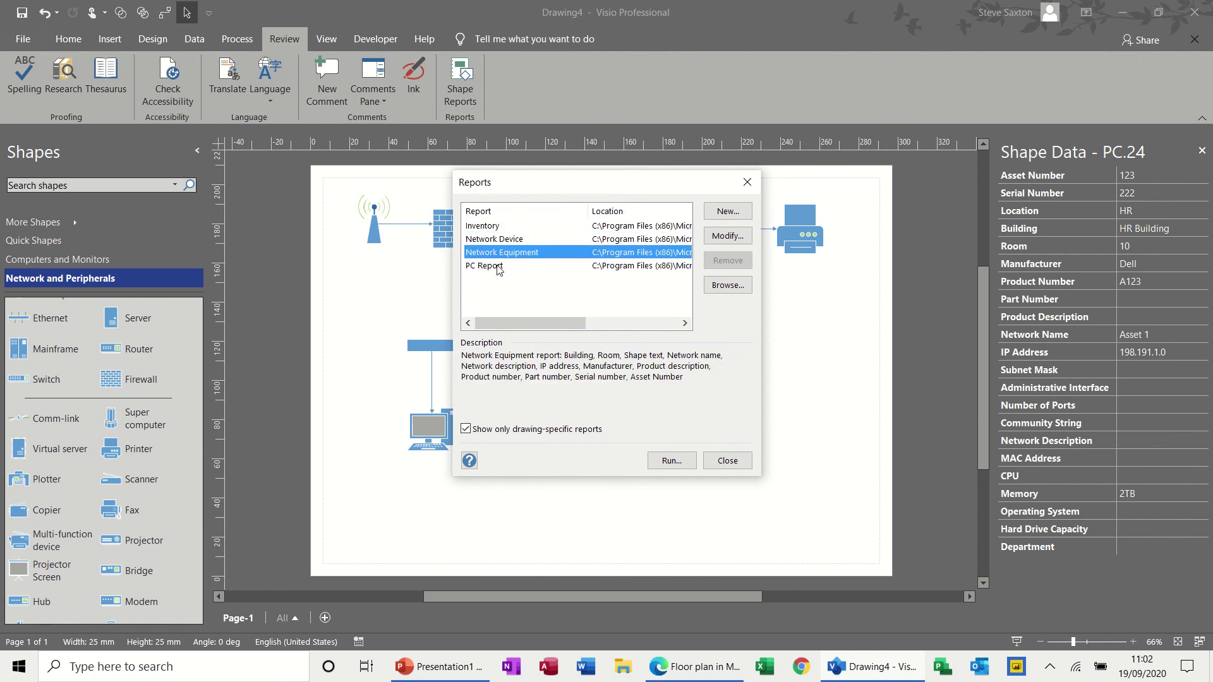
left_click(498, 266)
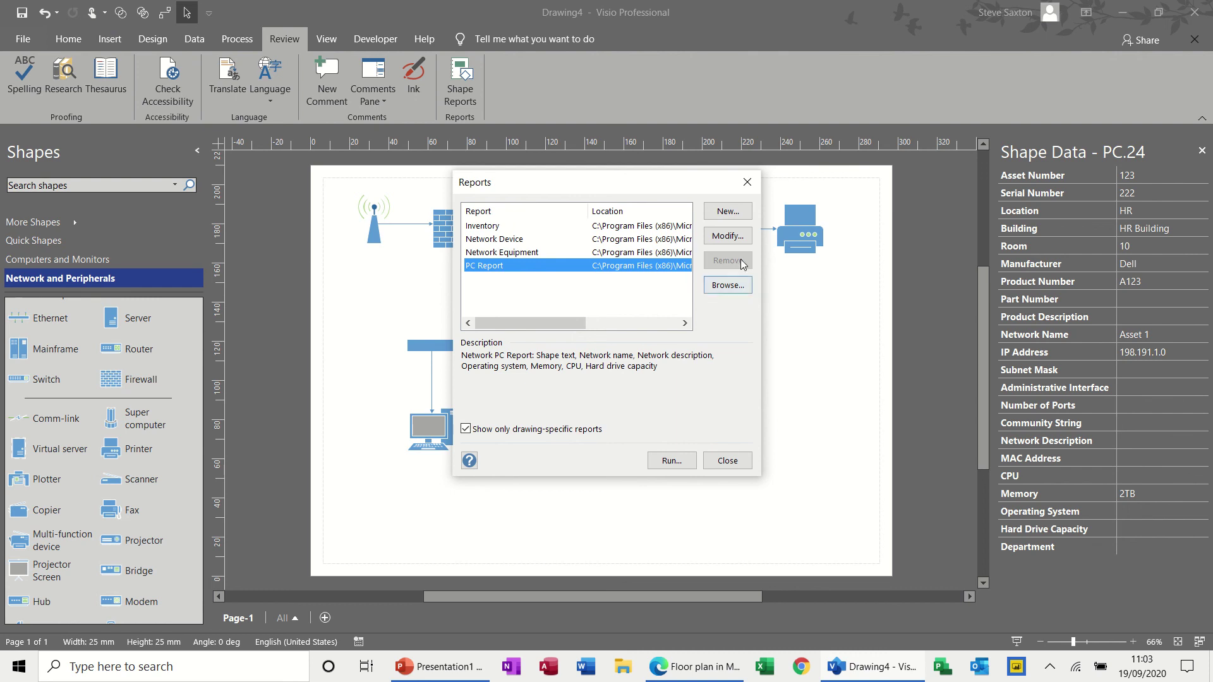
left_click(728, 216)
left_click(718, 213)
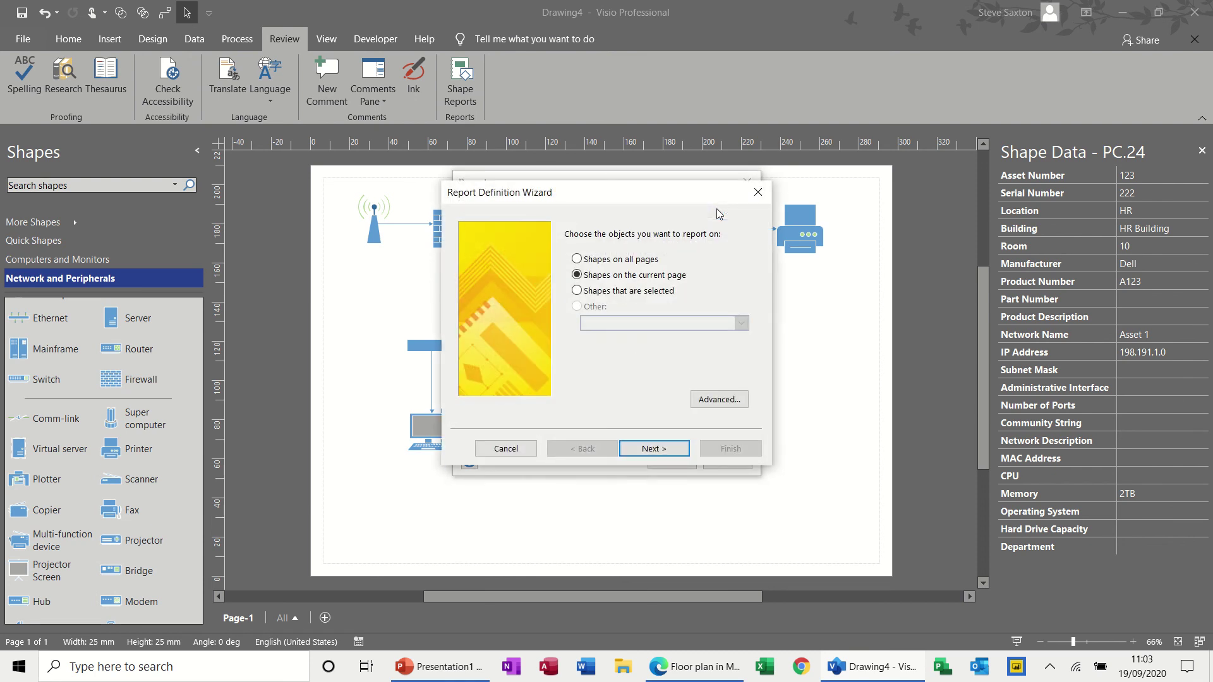
left_click(653, 448)
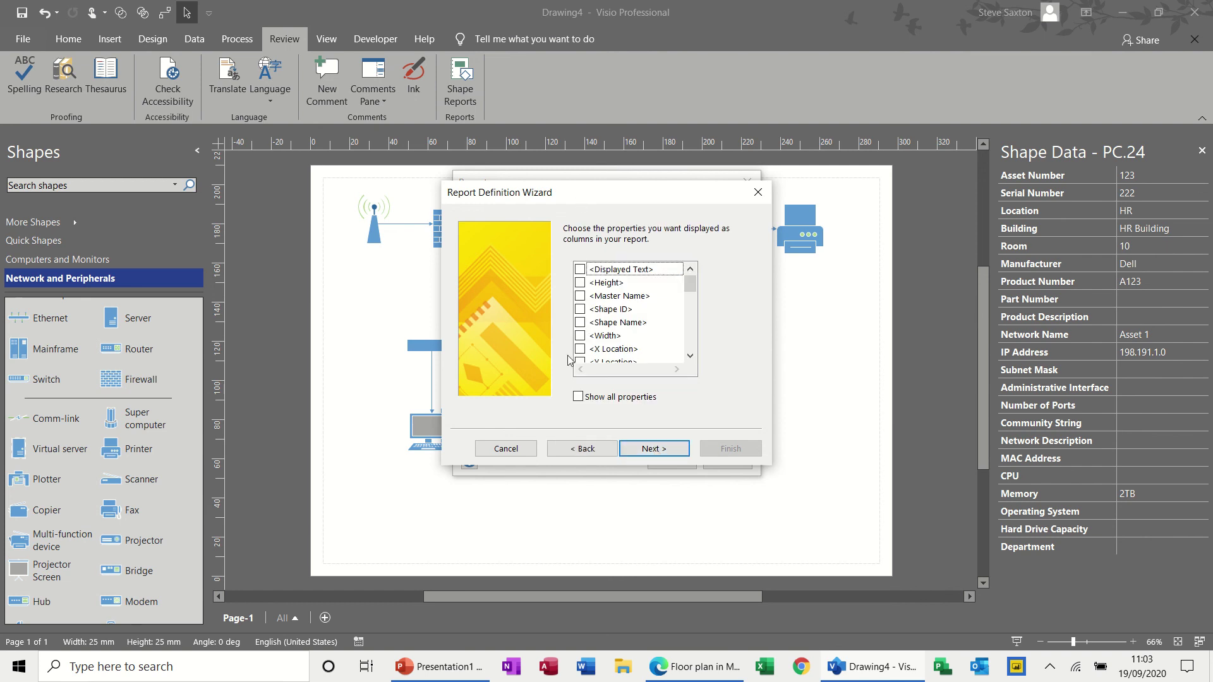
left_click(500, 448)
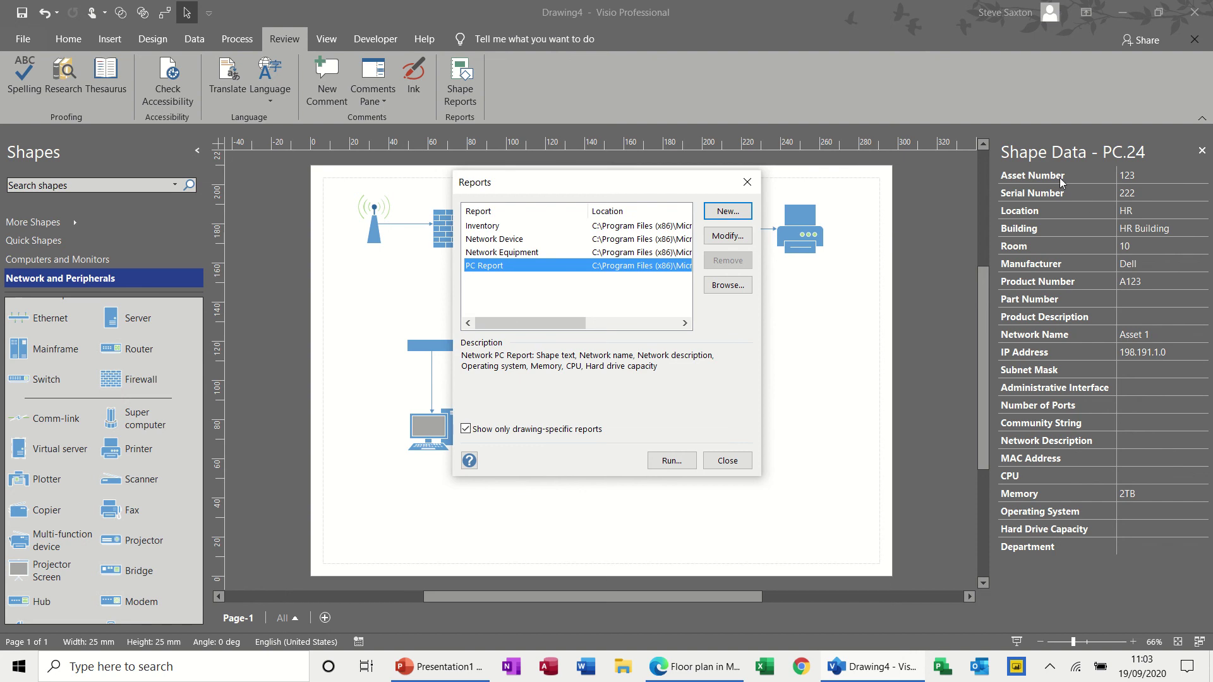
left_click(715, 467)
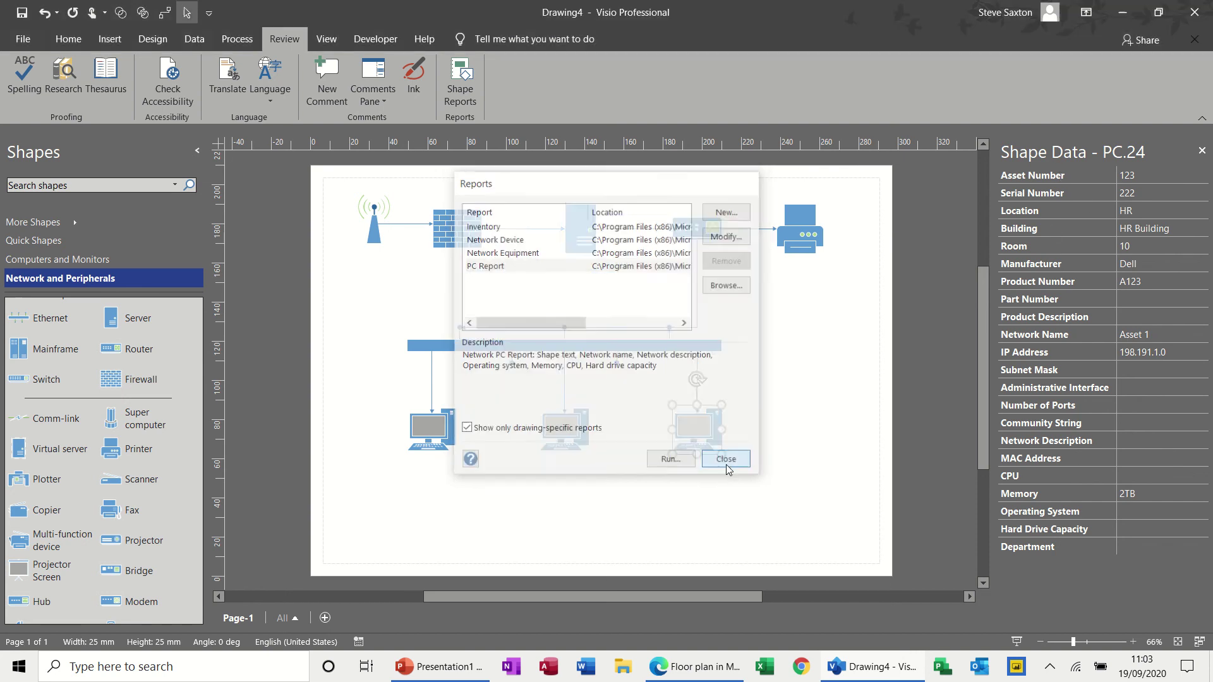
right_click(704, 434)
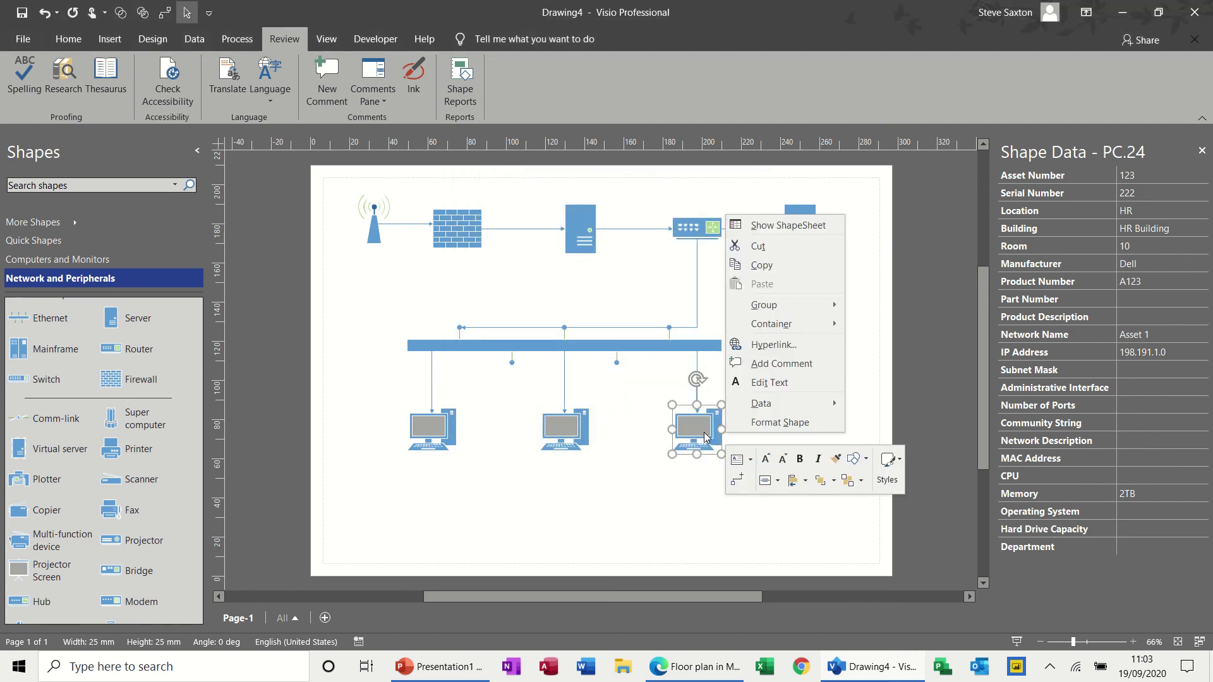
mouse_move(792, 405)
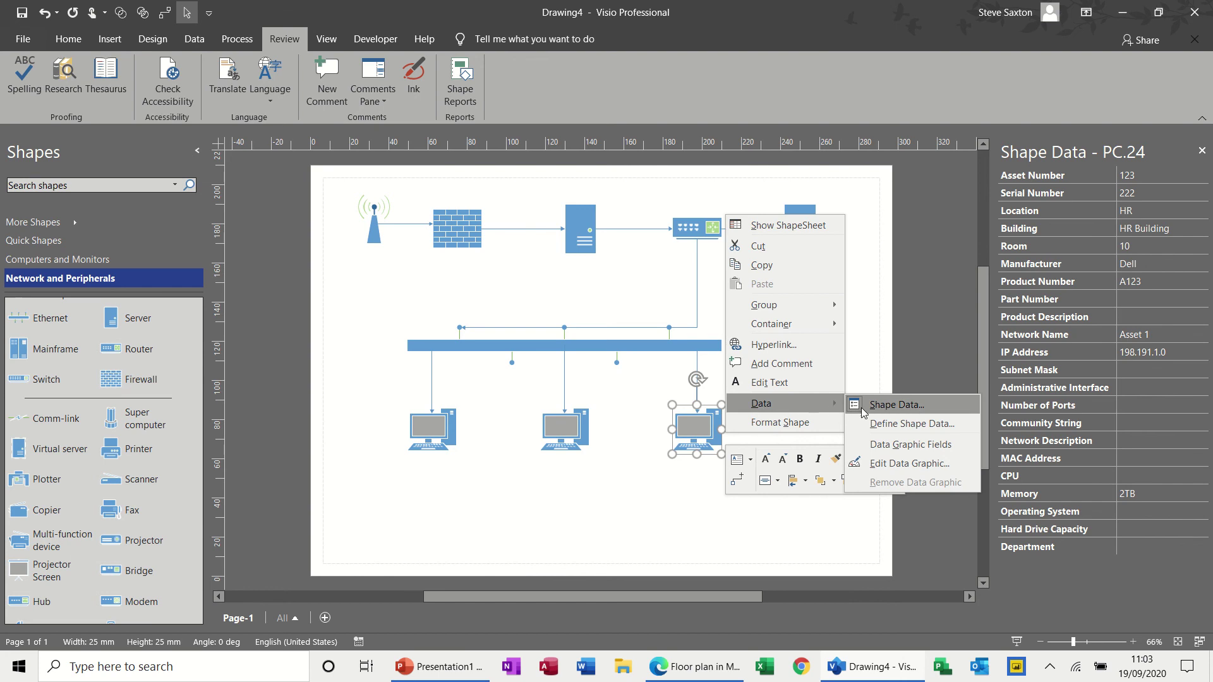
left_click(871, 425)
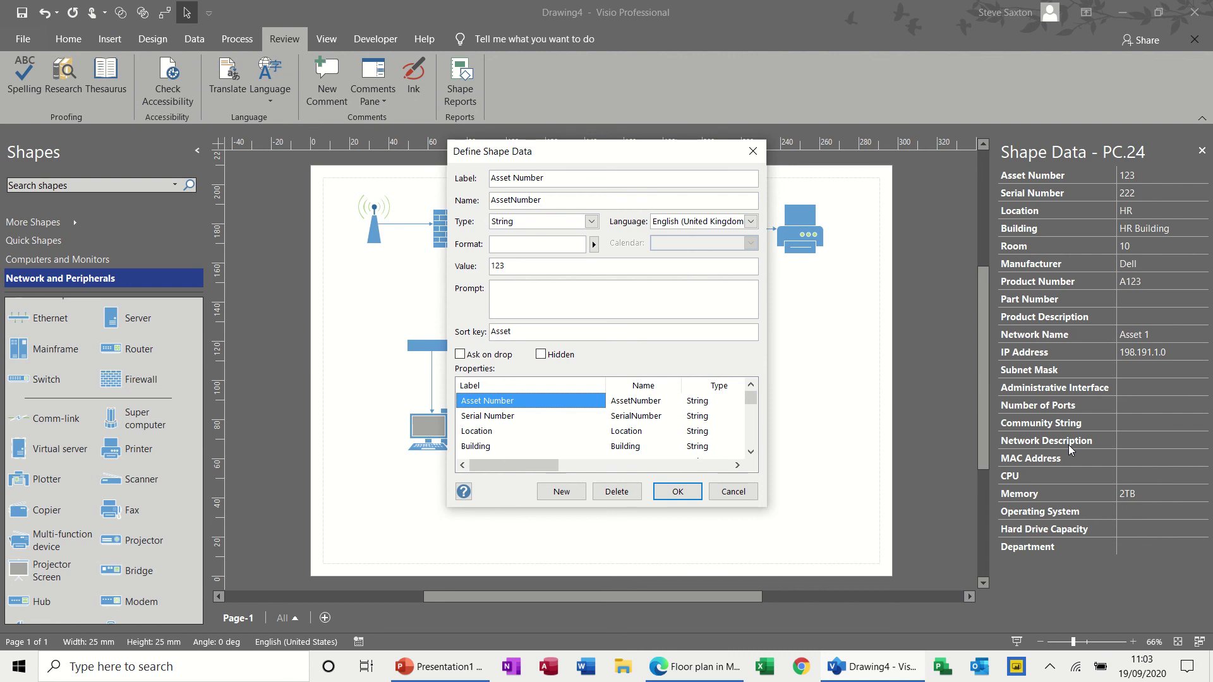
left_click(731, 492)
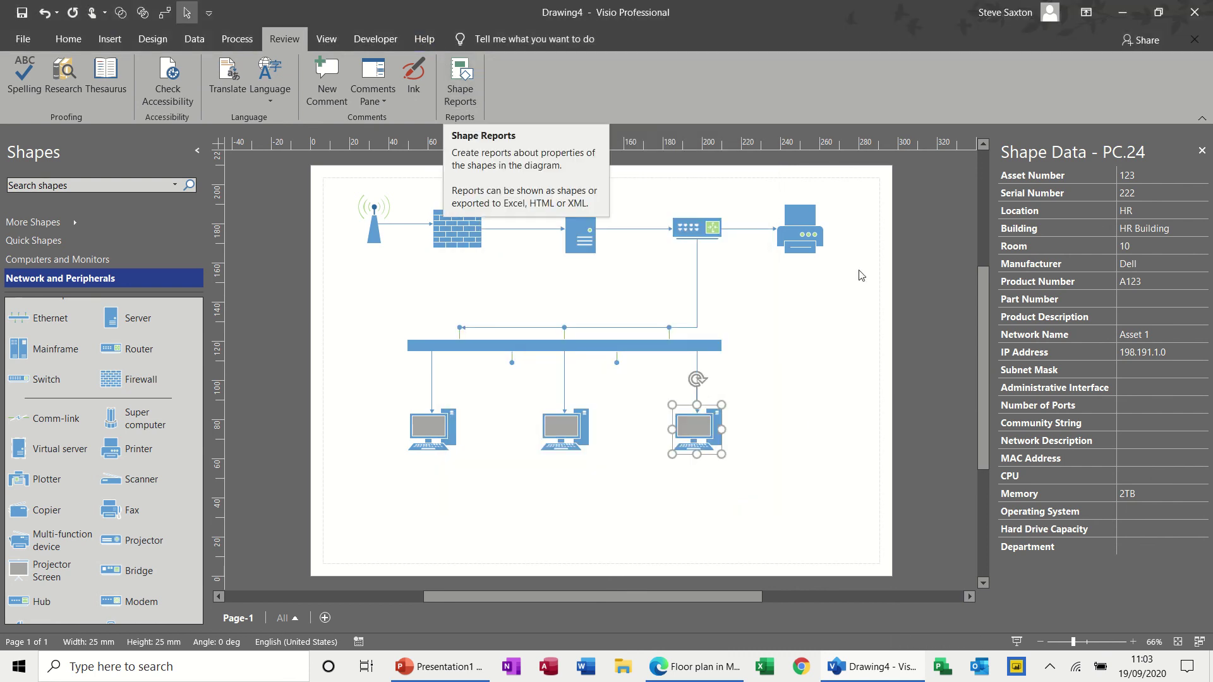
- Run the Inventory shape report to an Excel workbook, then close the workbook
left_click(477, 98)
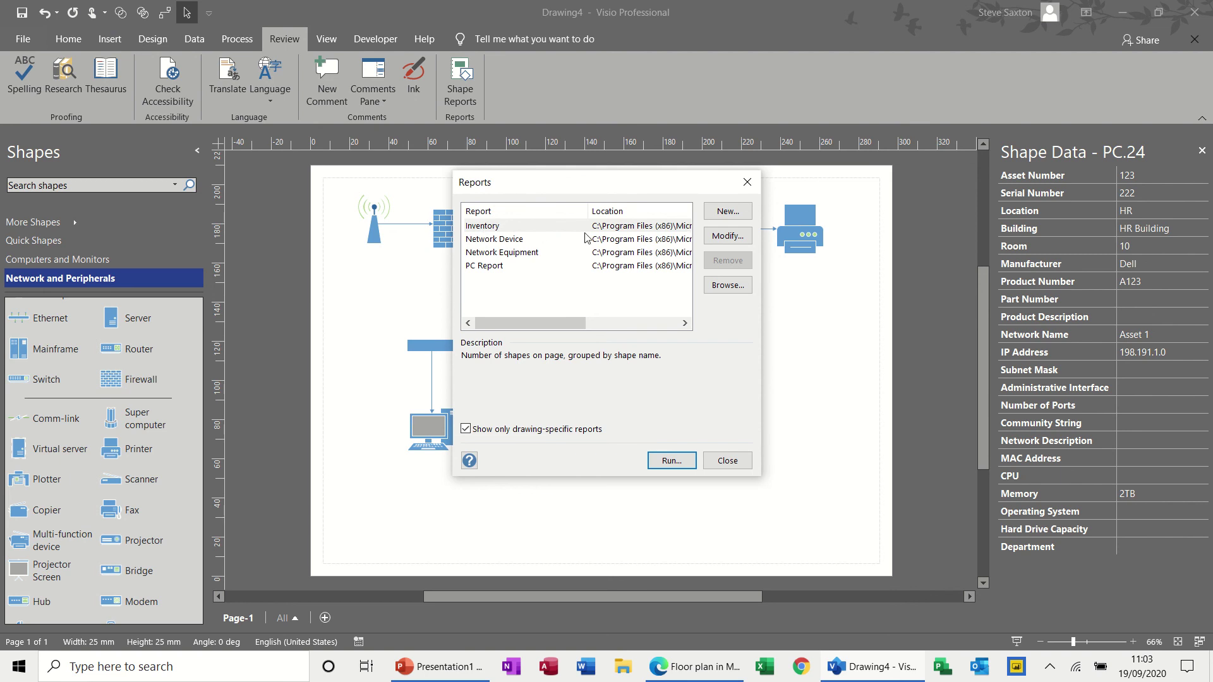
left_click(670, 462)
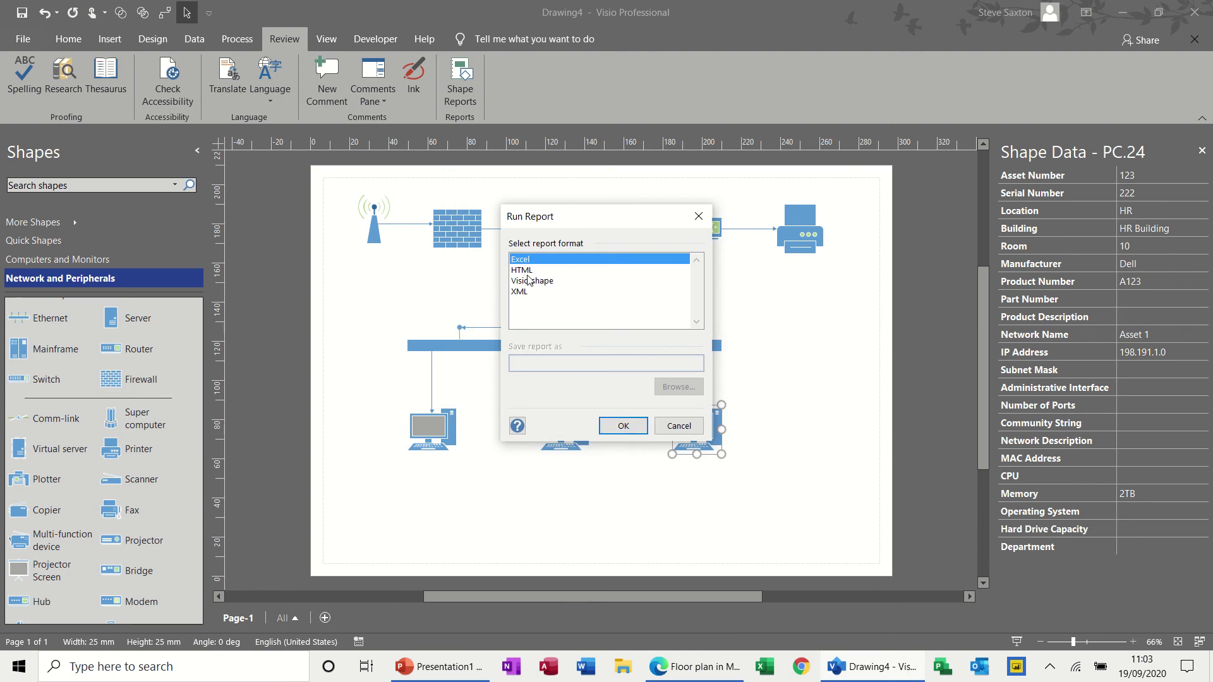
left_click(619, 428)
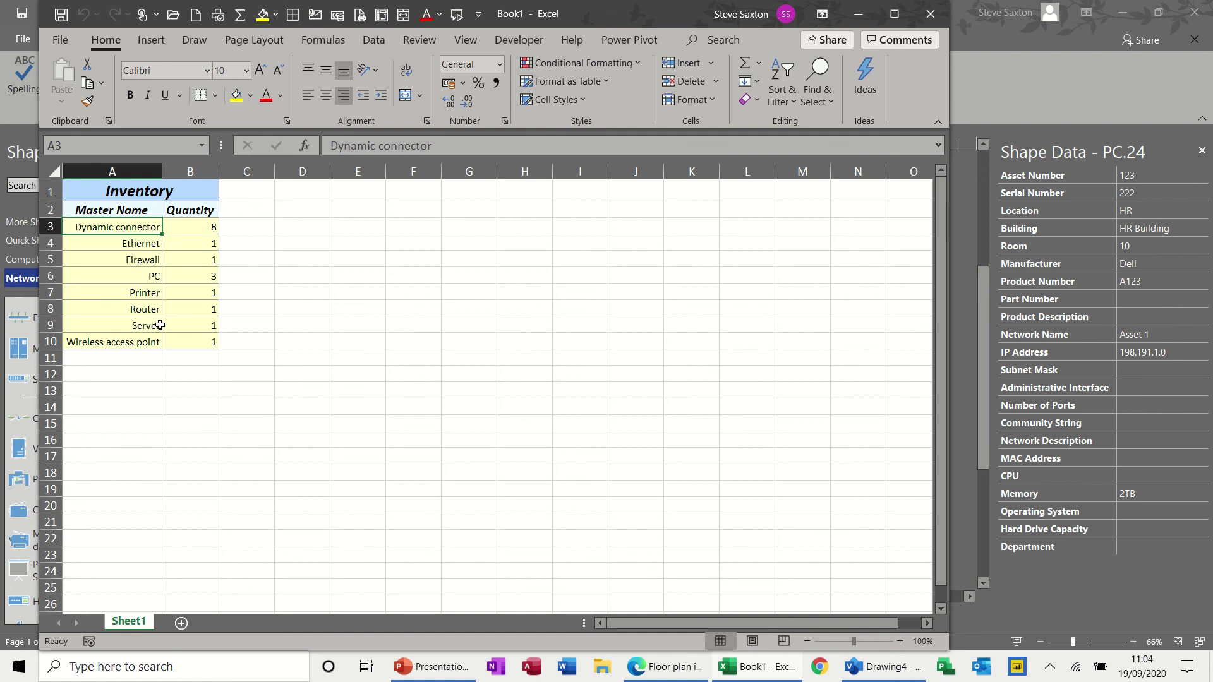
left_click(931, 15)
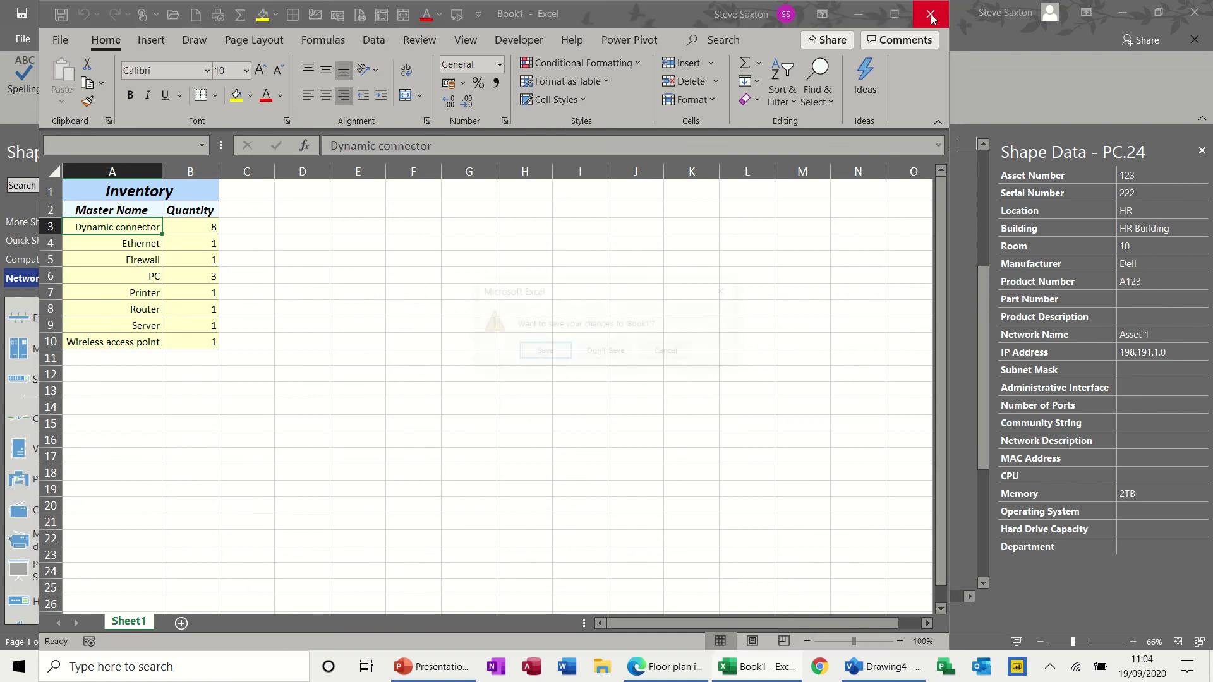
- Discard the Inventory workbook, then export the Network Device report to Excel and close it
left_click(607, 352)
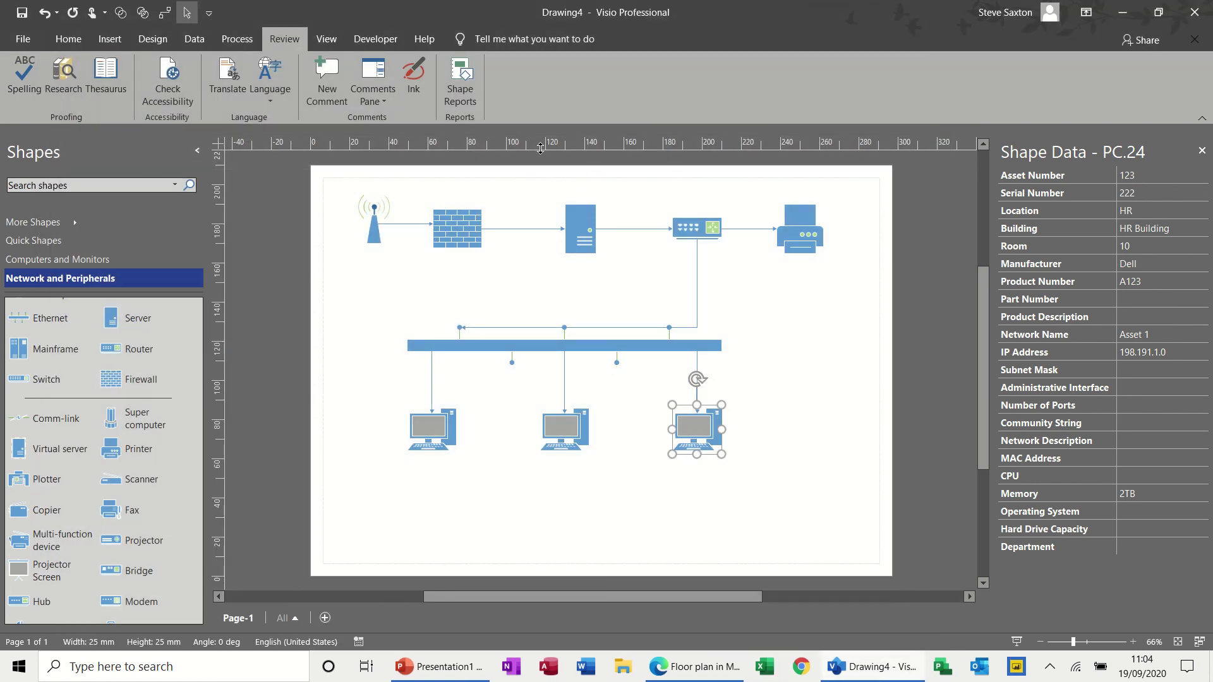
left_click(477, 103)
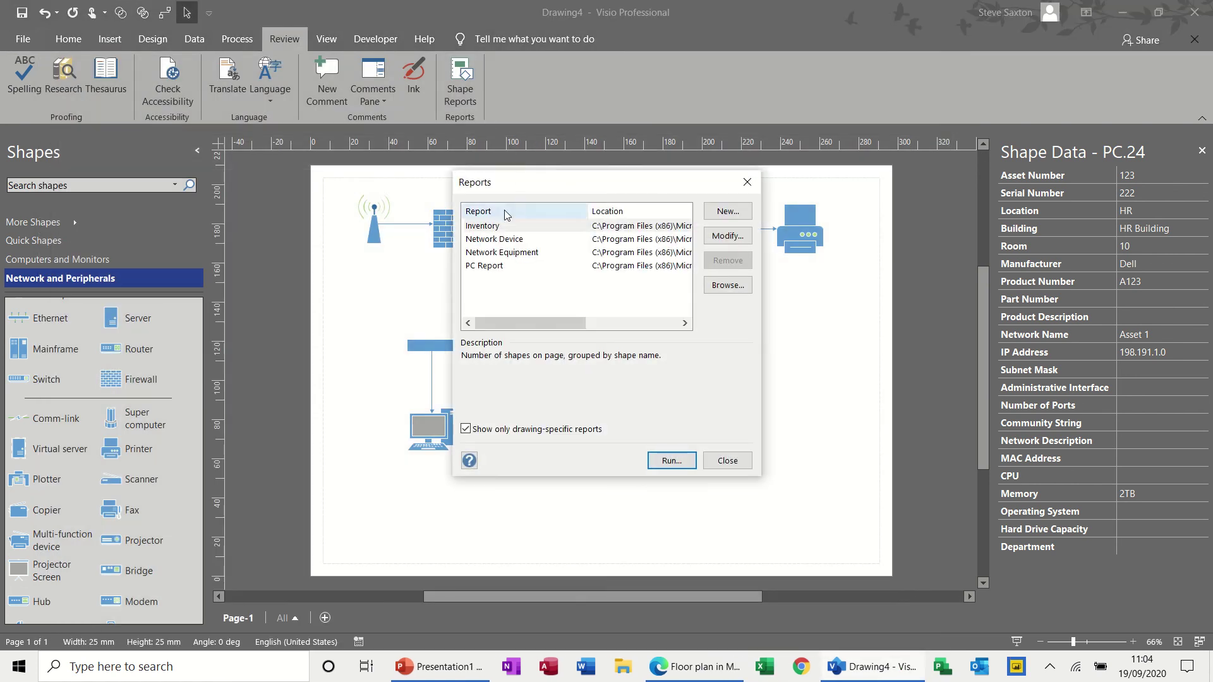
left_click(496, 240)
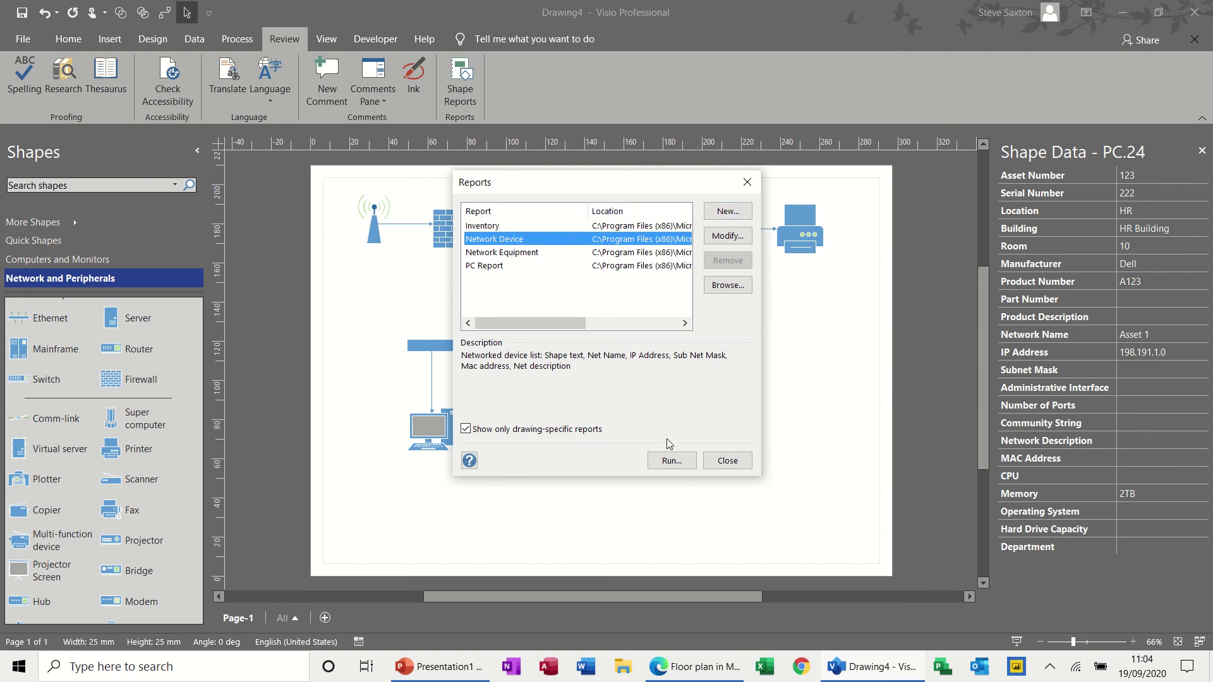
left_click(671, 460)
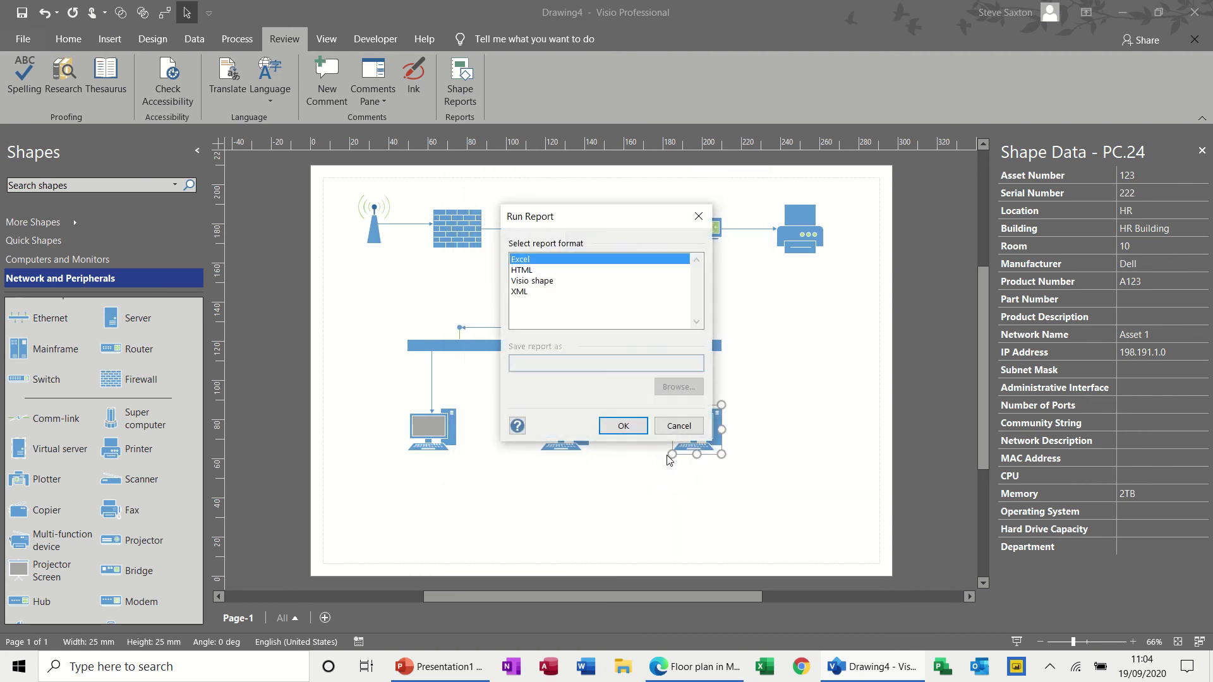
left_click(624, 427)
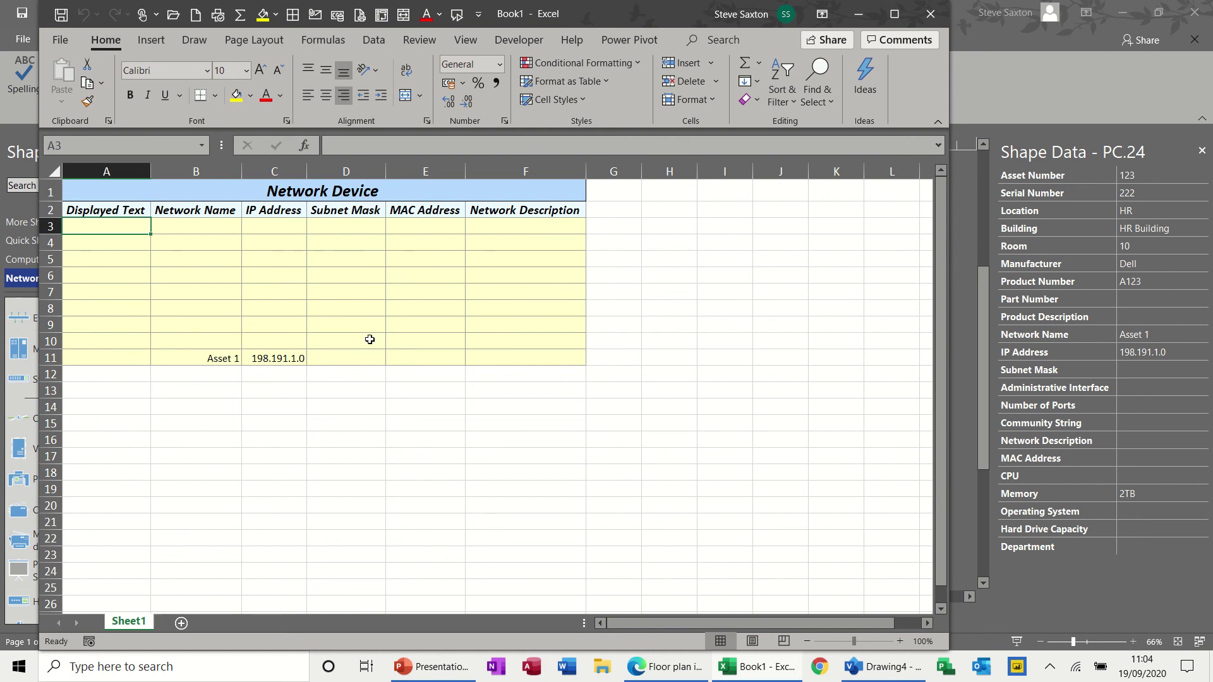
left_click(931, 14)
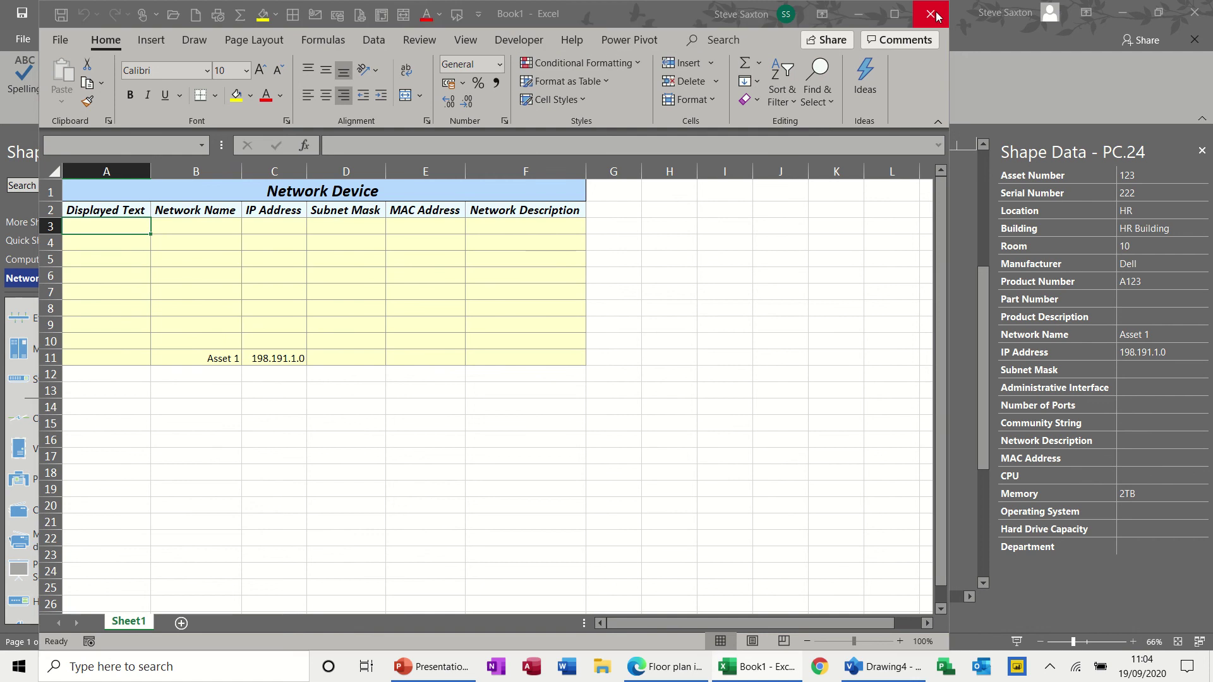
- Discard the open workbook, export the Network Equipment report to Excel, then close it unsaved
left_click(606, 353)
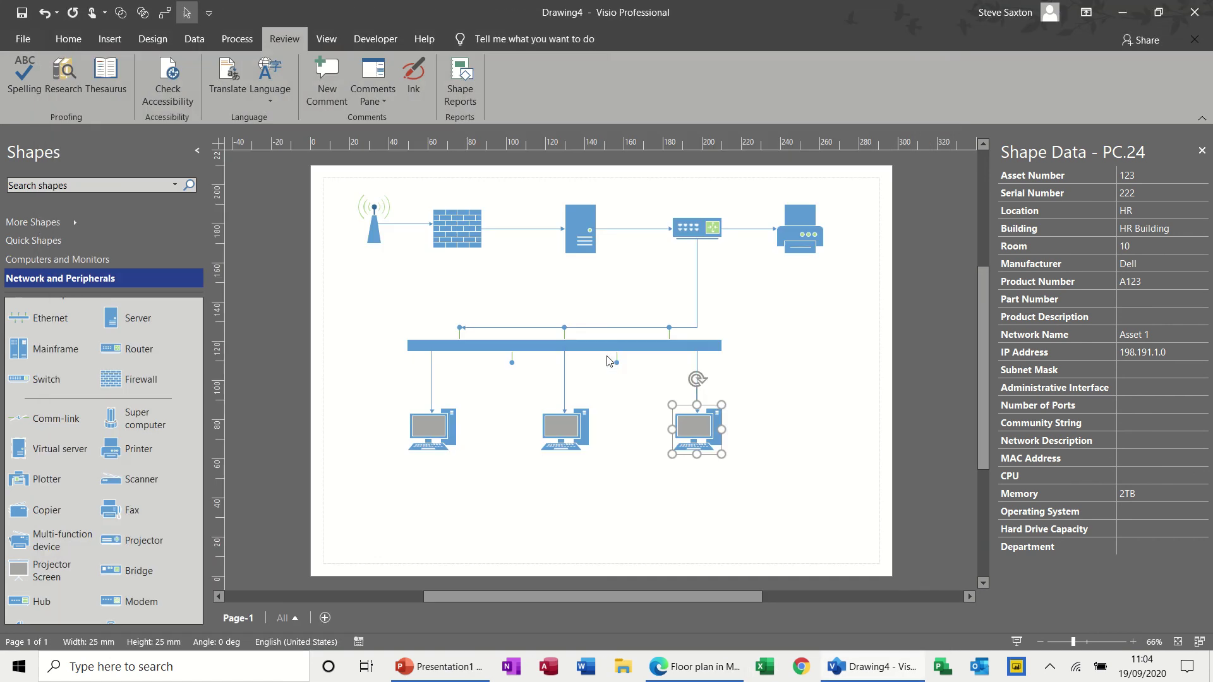
left_click(471, 97)
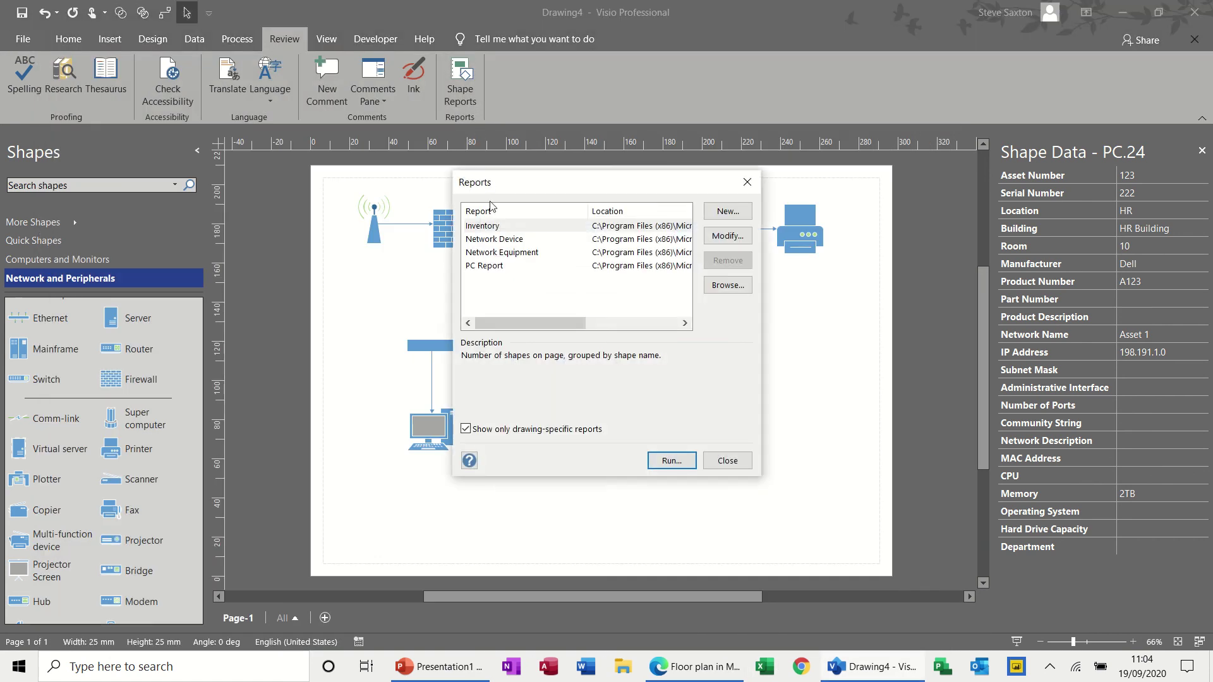
left_click(490, 252)
left_click(672, 461)
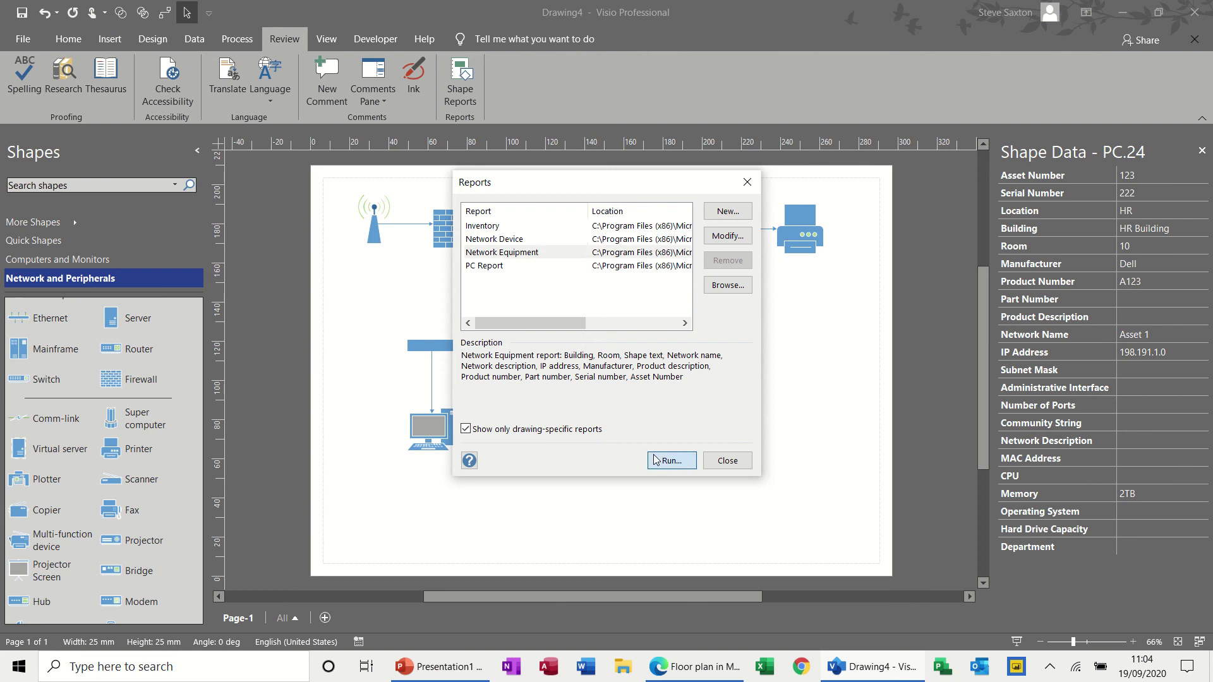
left_click(623, 427)
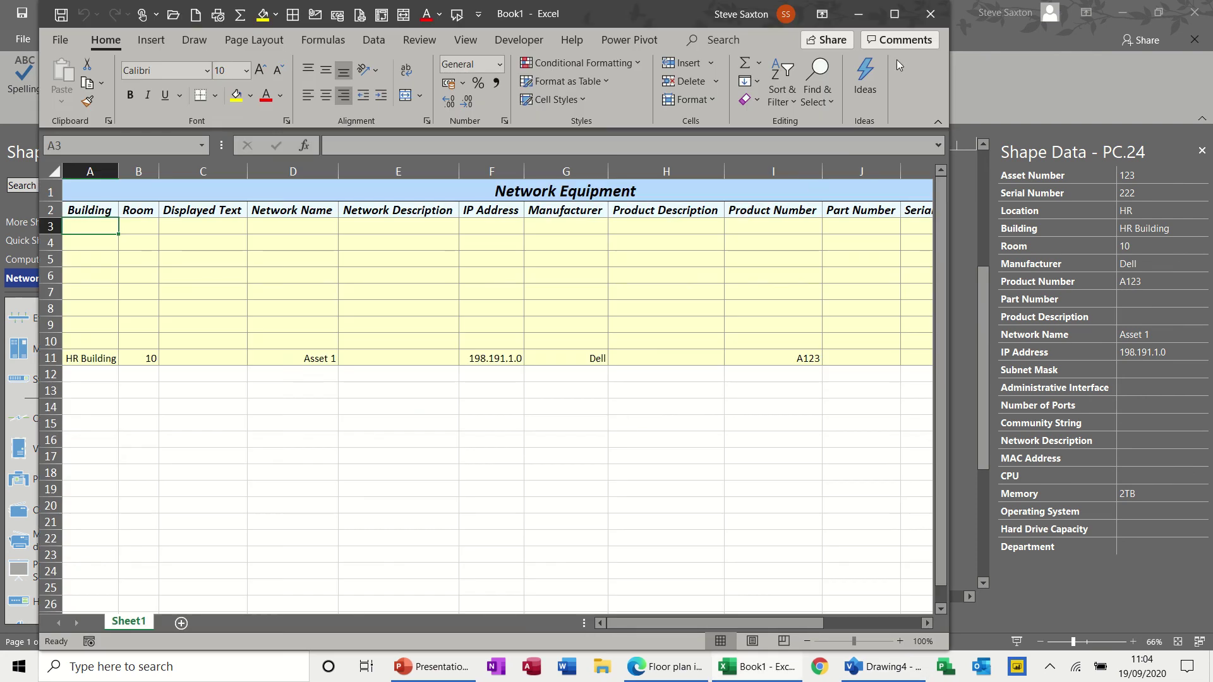
left_click(929, 15)
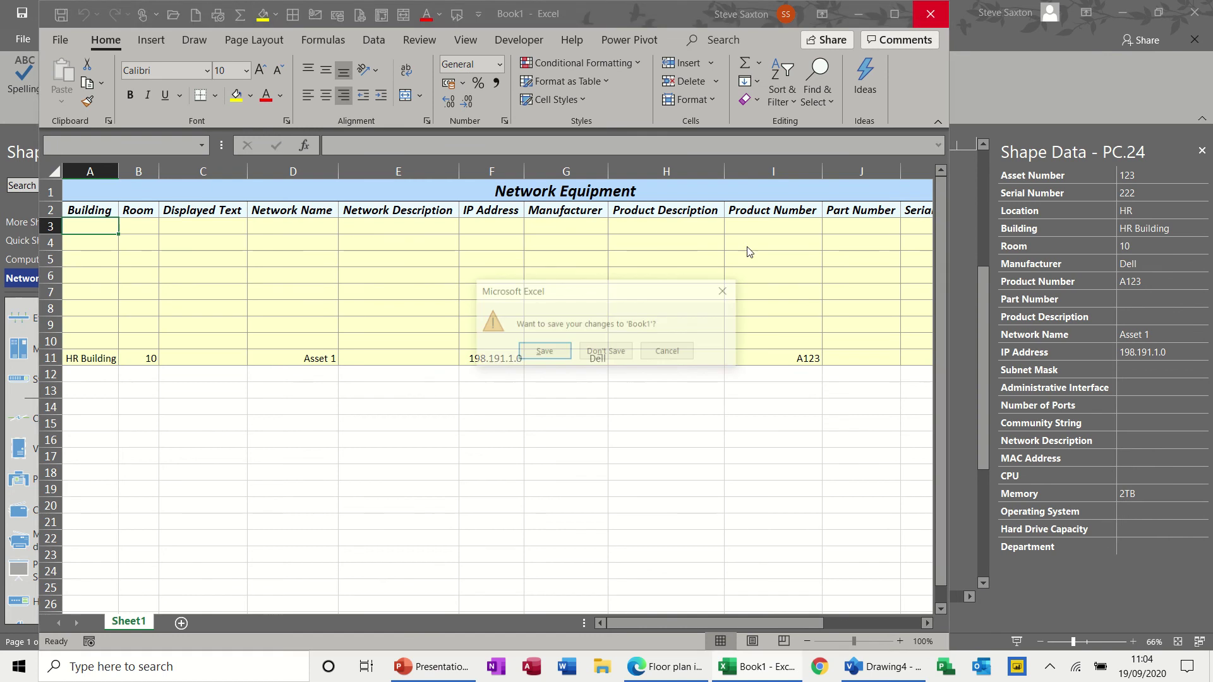
left_click(607, 352)
left_click(461, 81)
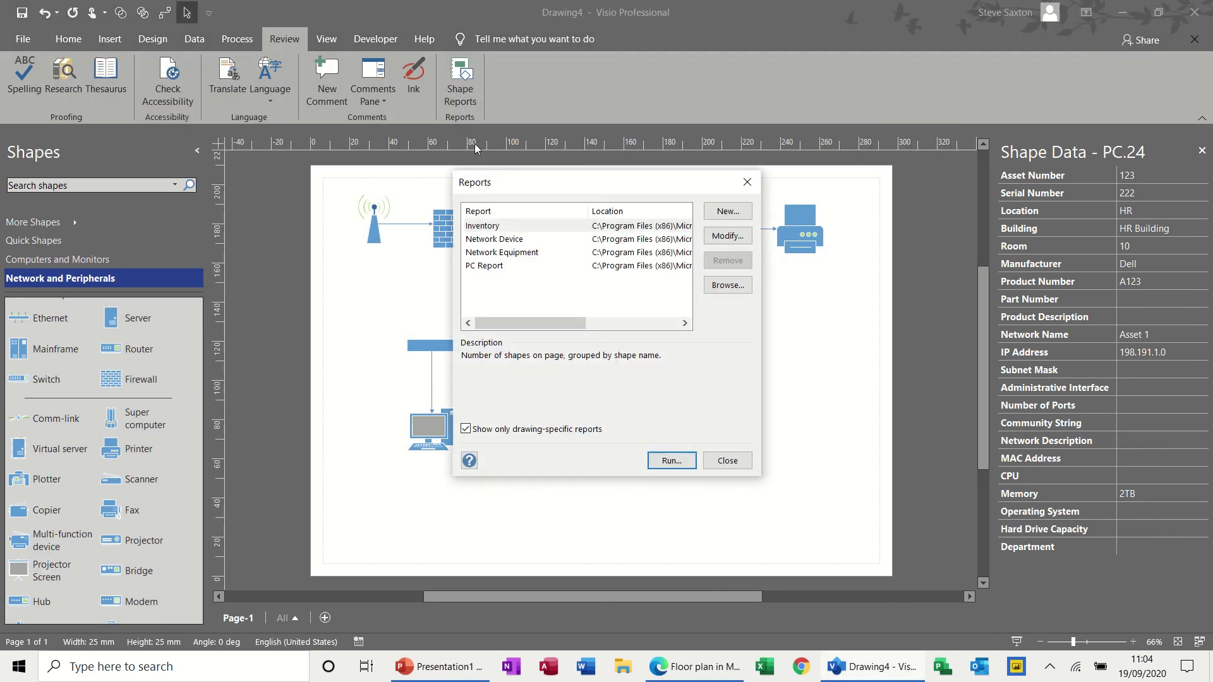
left_click(484, 266)
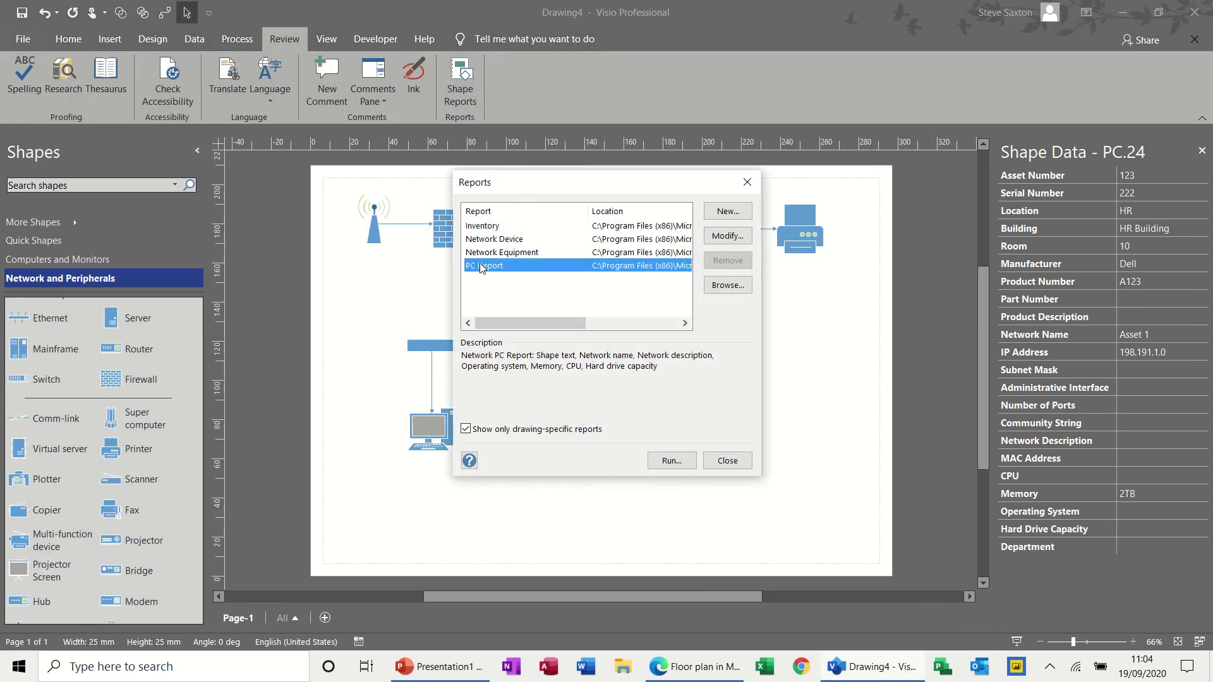
left_click(663, 461)
left_click(609, 430)
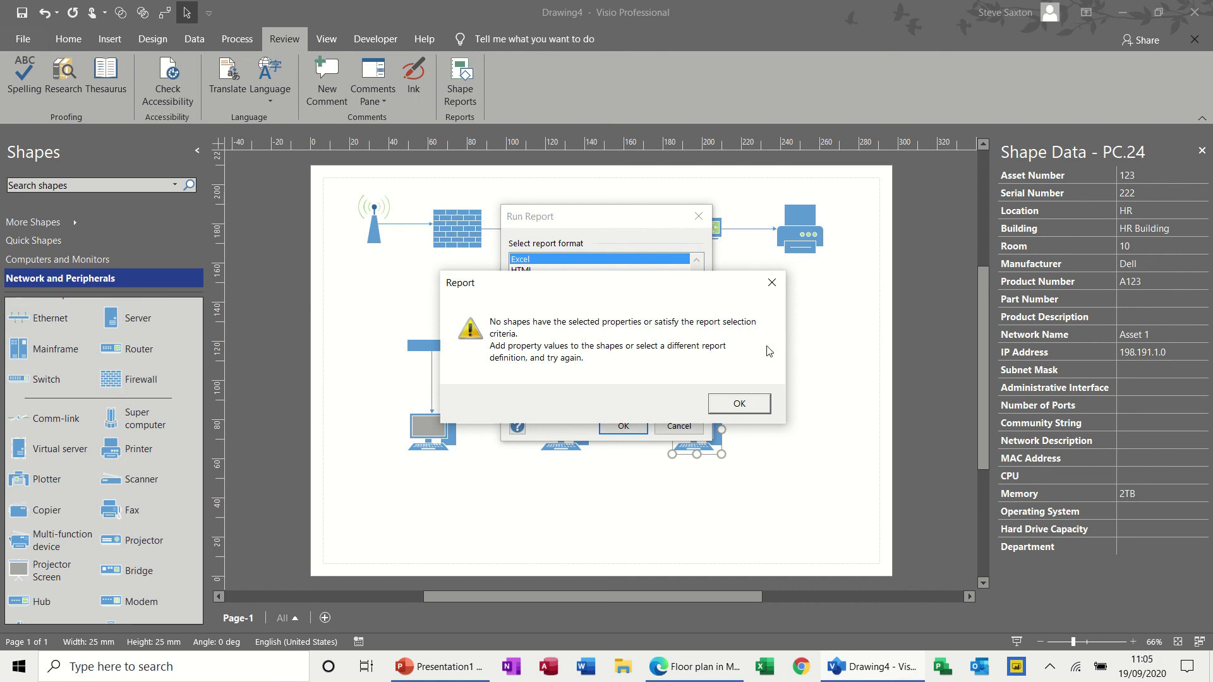
left_click(747, 403)
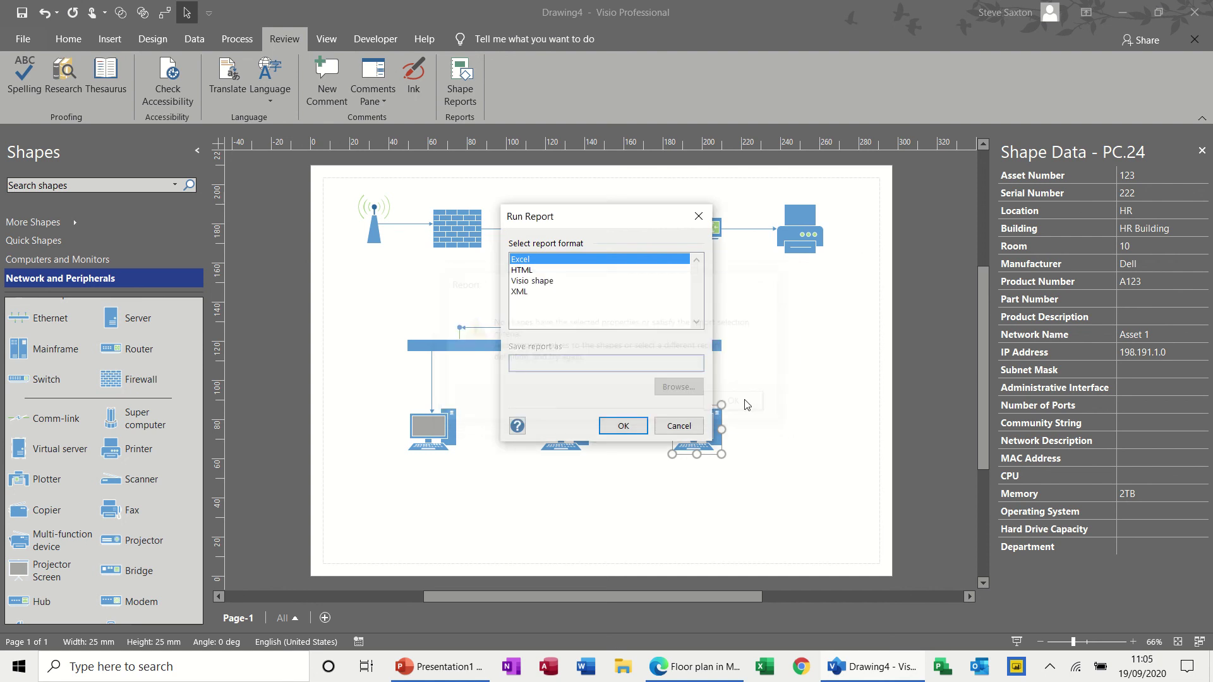
left_click(679, 426)
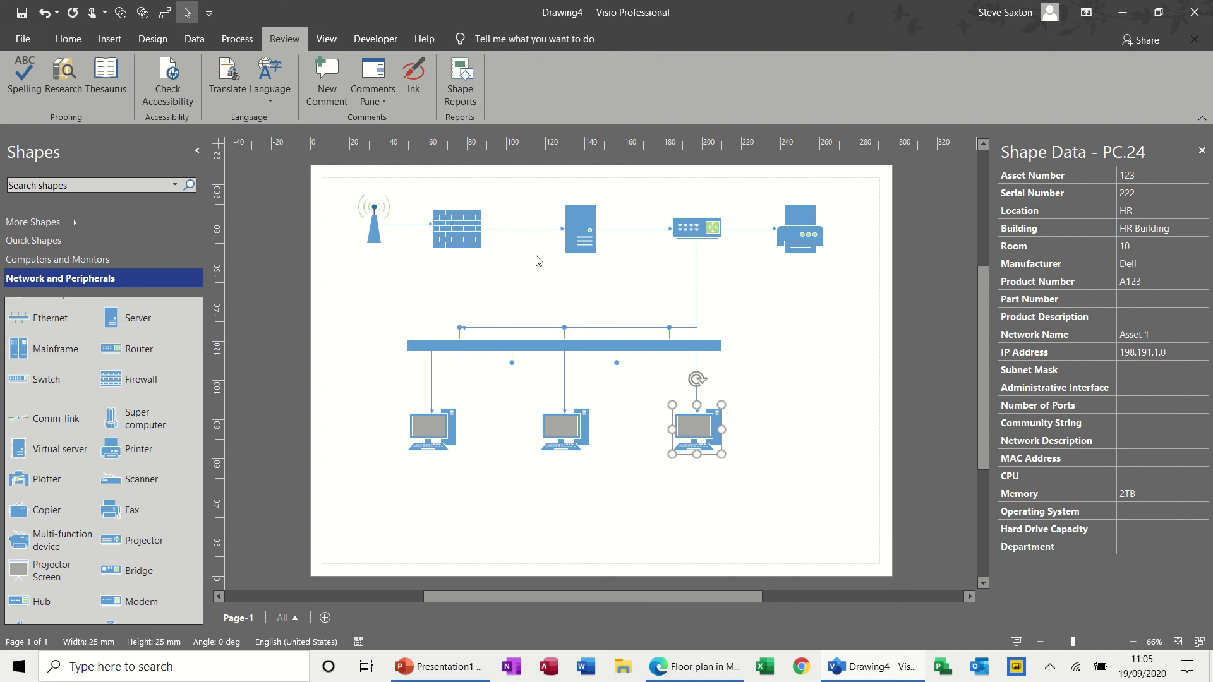
- Label the server shape 'sdfsdfdf'
double_click(587, 231)
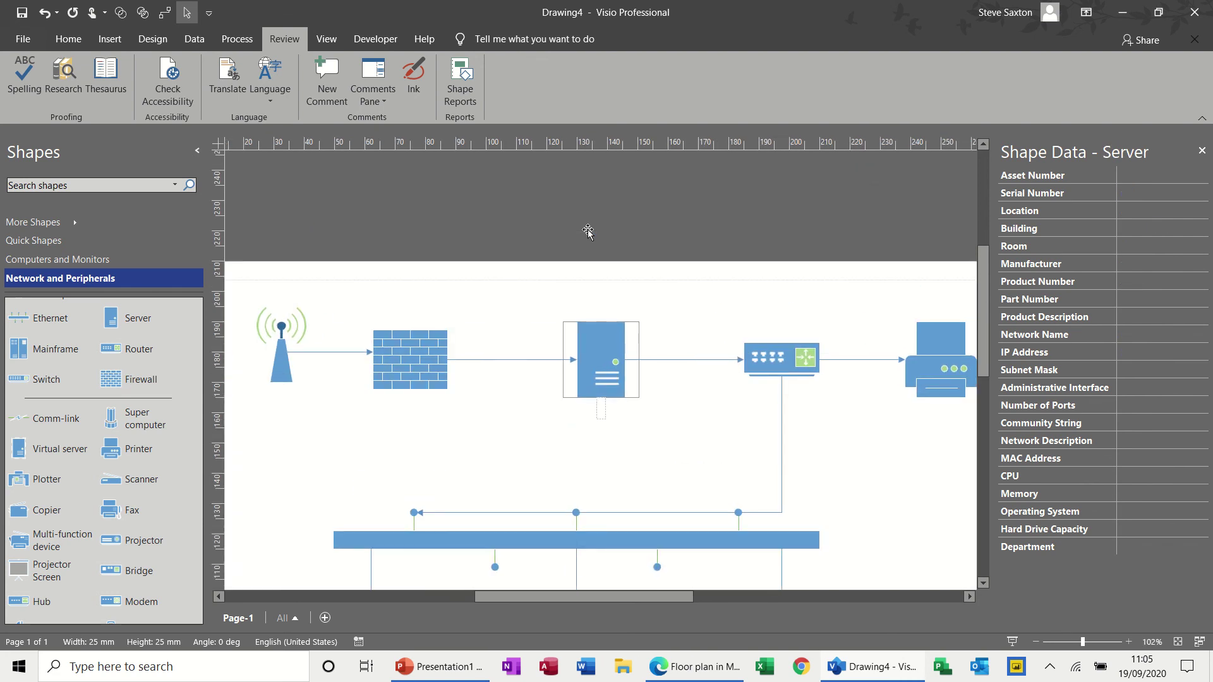
type("sdfsdfdf")
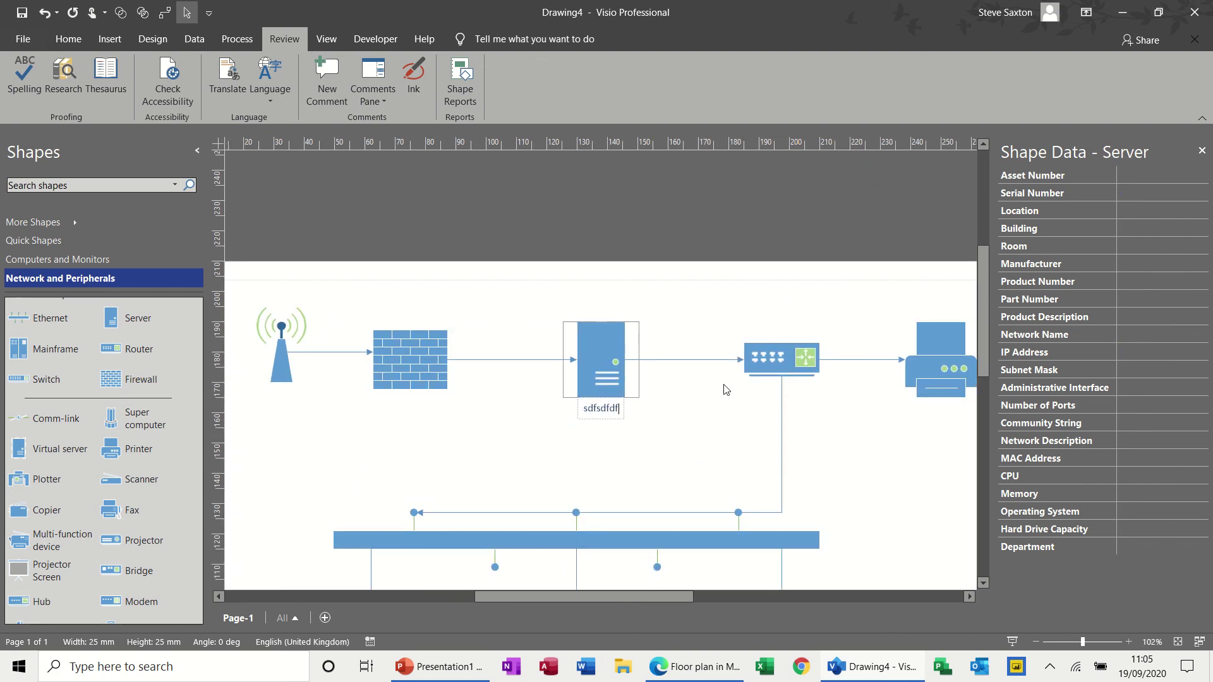
left_click(782, 441)
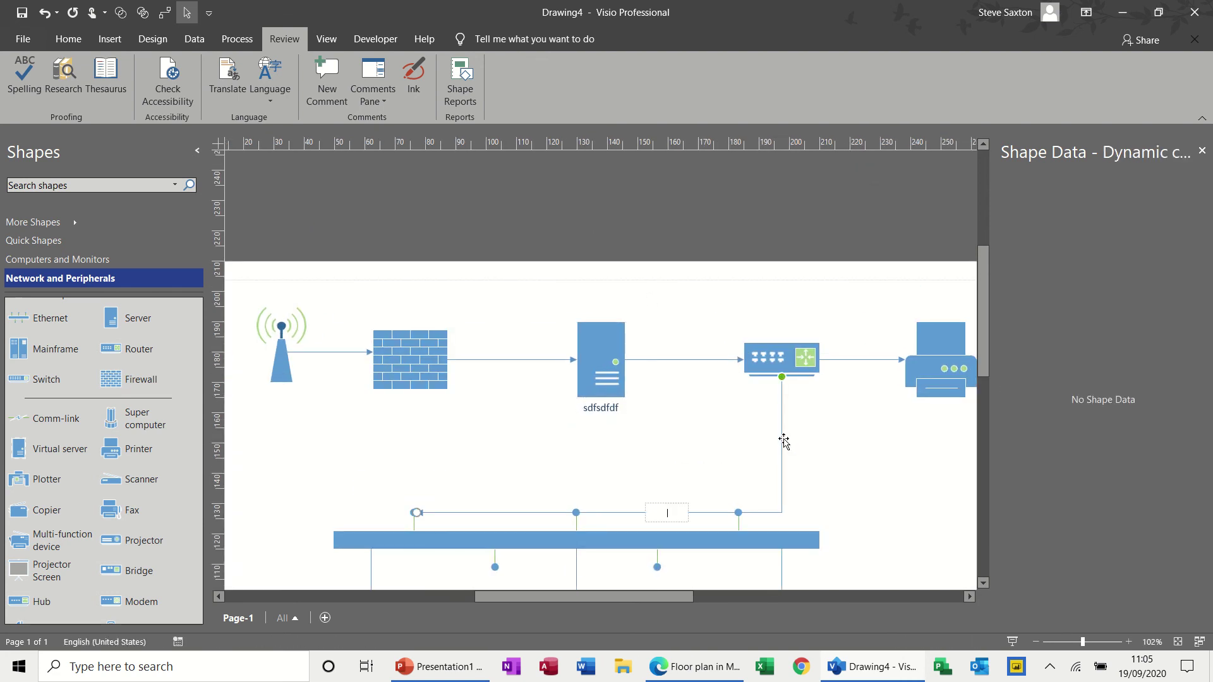
- Label the connector from the router to the network bus 'sdfsfdsf'
left_click(781, 443)
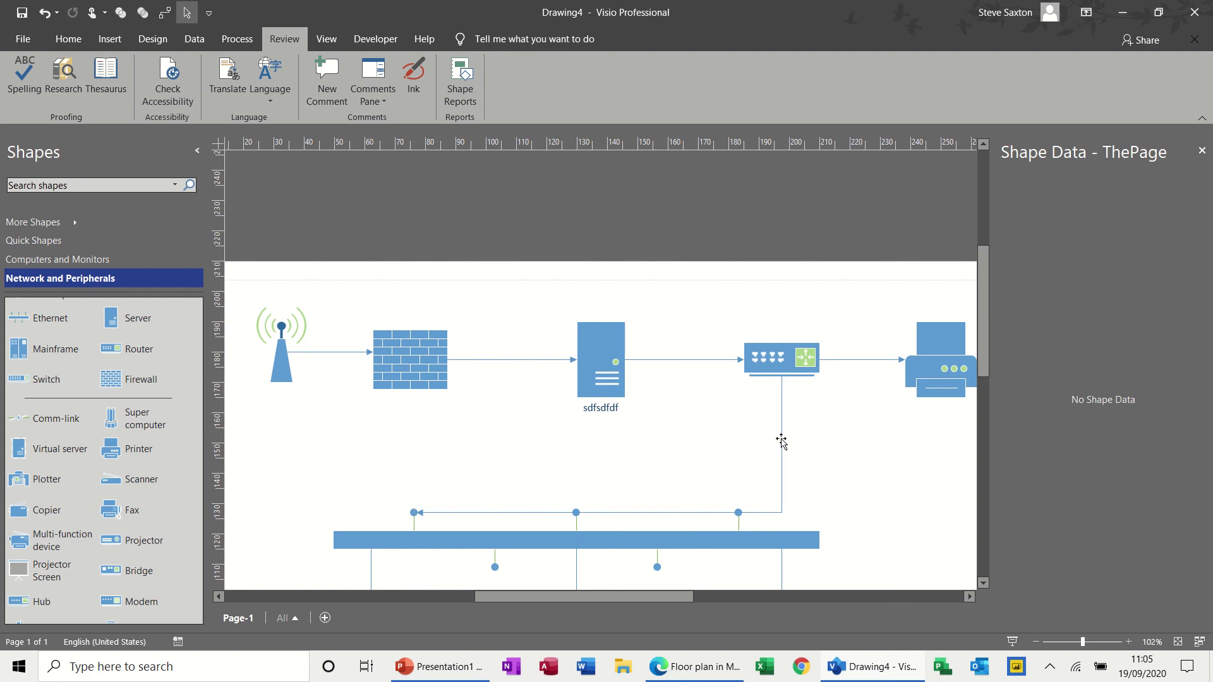
double_click(782, 443)
type("sdfsfdsf")
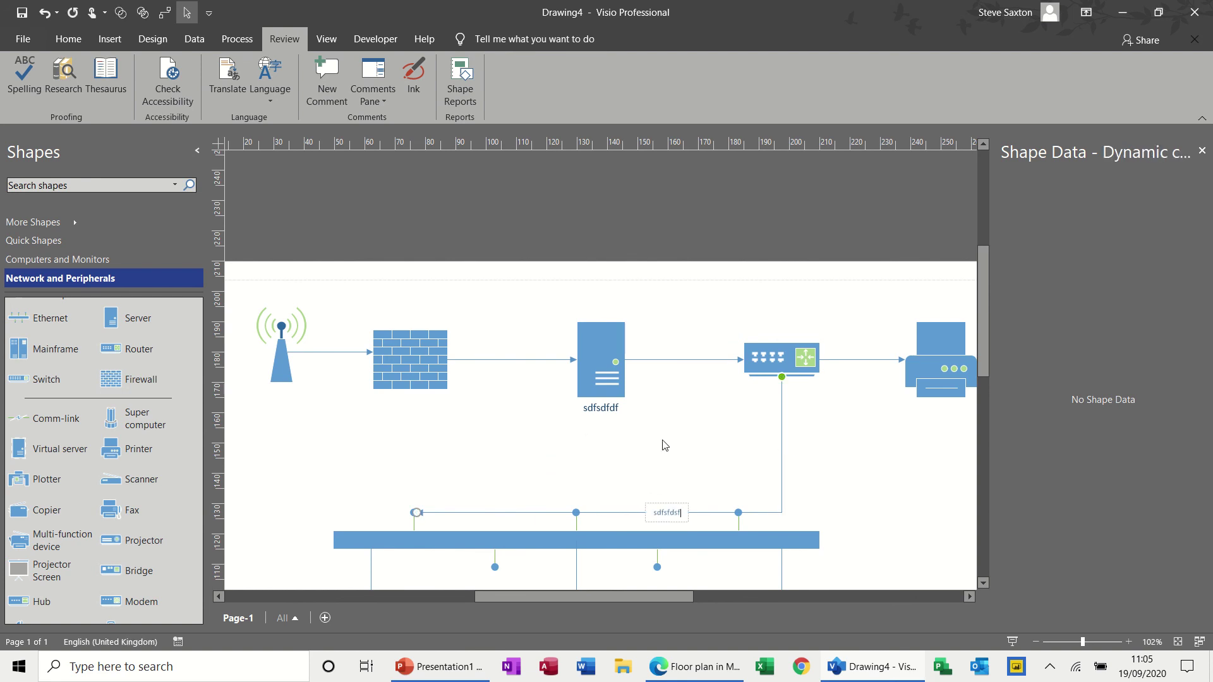
left_click(687, 448)
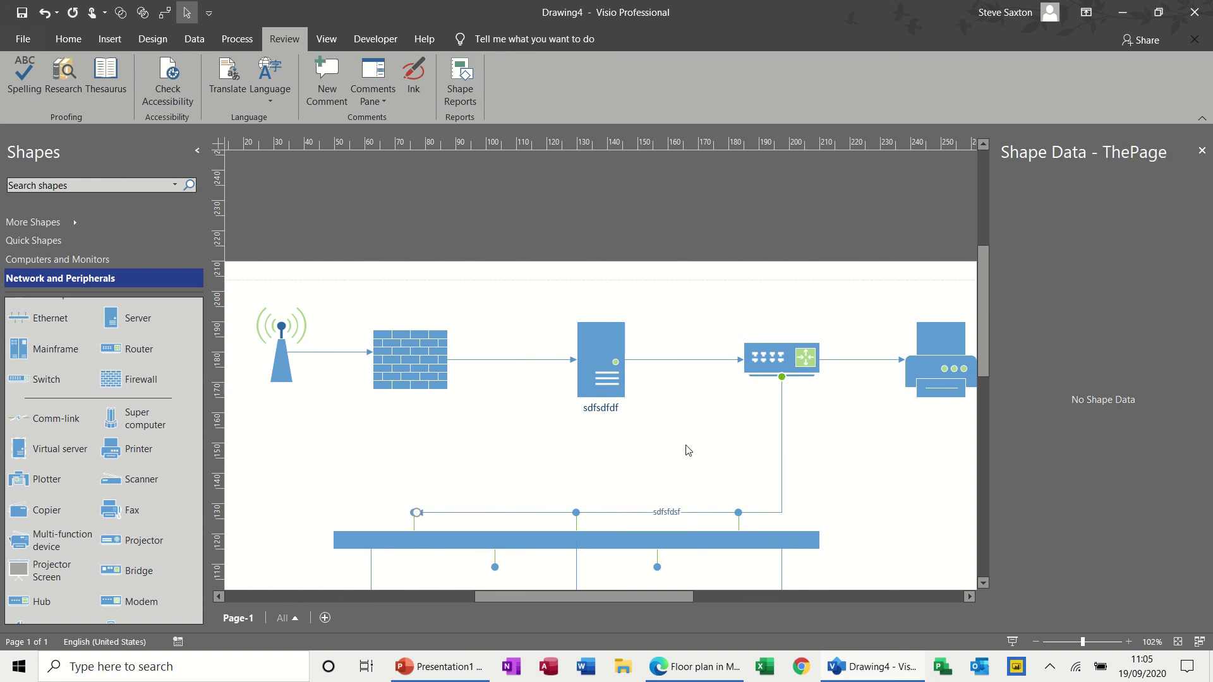